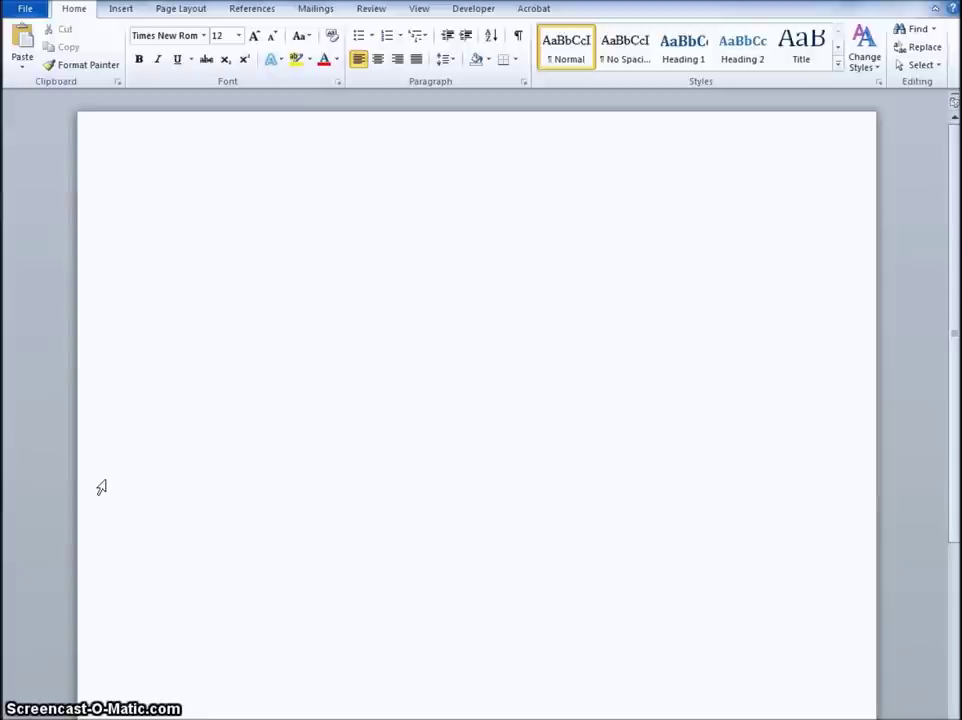
# Enter the line "This is the sample writing prompt:" at the start of the document, followed by a new paragraph.
pyautogui.write('This is the')
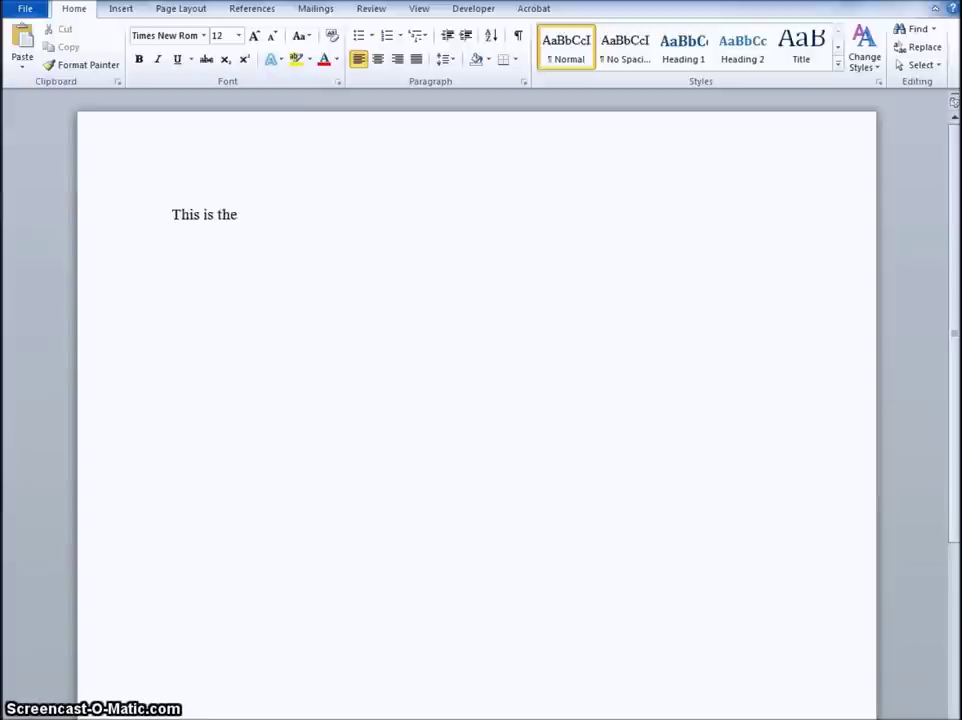
pyautogui.write(' sample w')
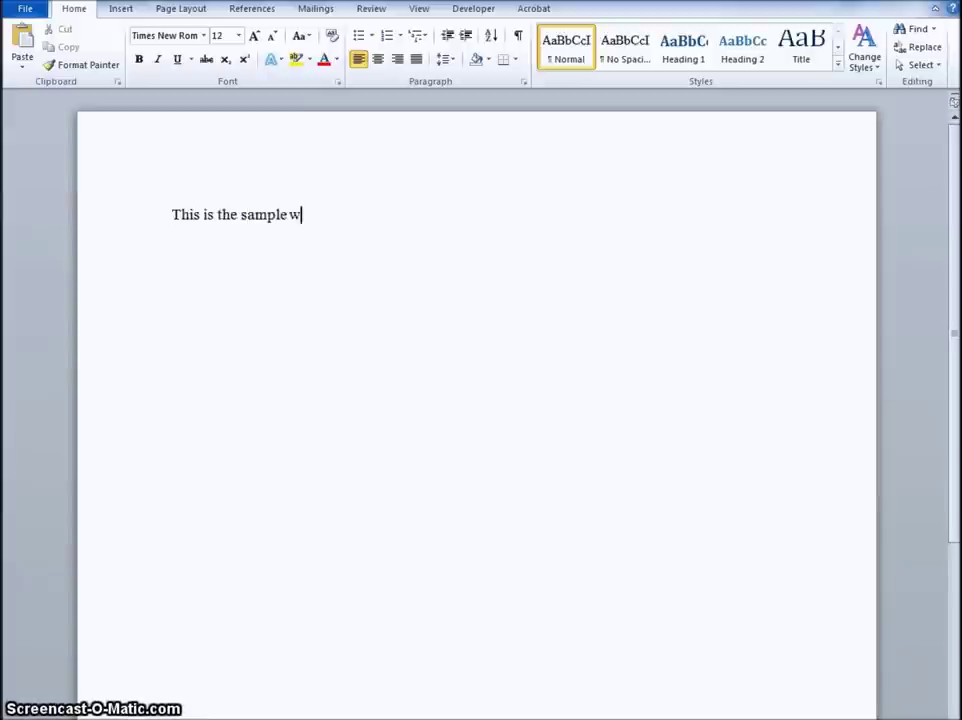
pyautogui.write('riting promp')
pyautogui.press('BackSpace')
pyautogui.write('mpt')
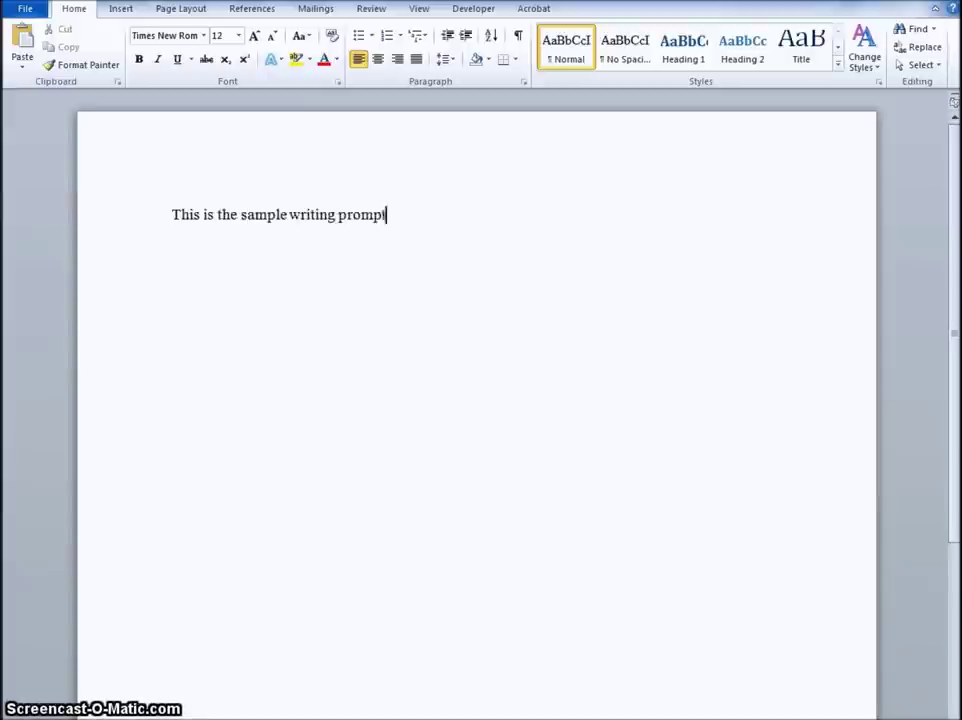
pyautogui.write(':')
pyautogui.press('Return')
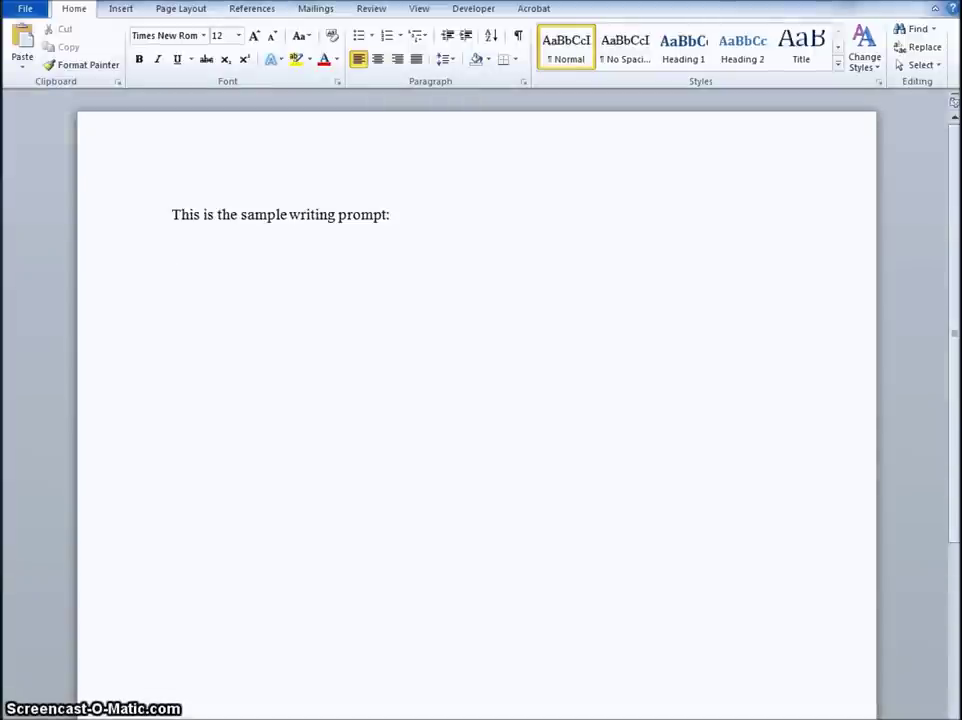
# Insert a table with one column and two rows below the writing prompt.
pyautogui.click(120, 9)
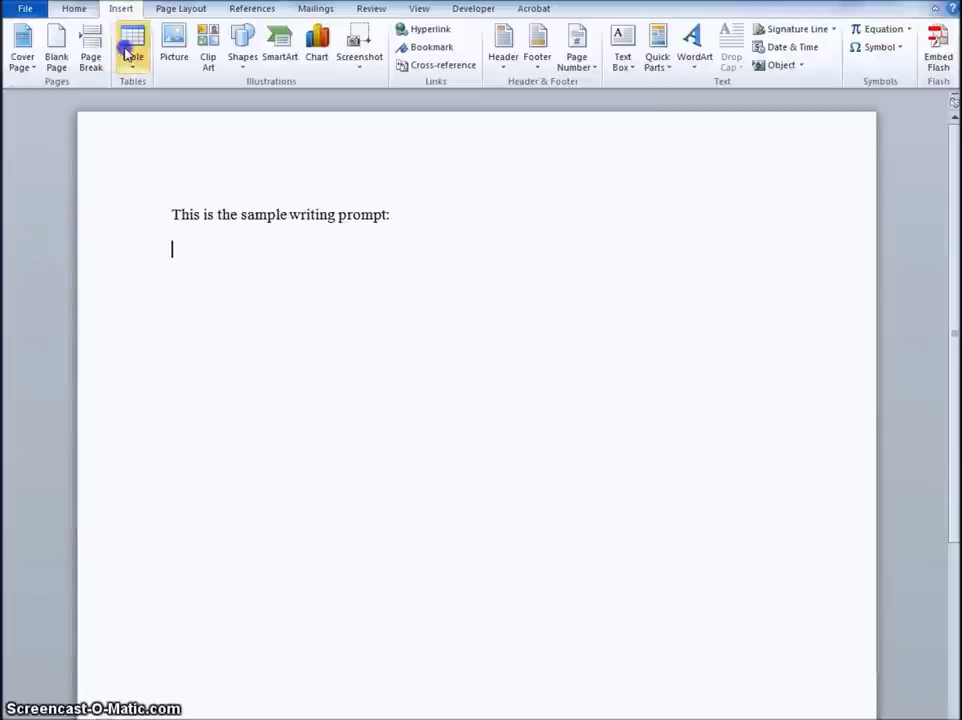
pyautogui.click(130, 42)
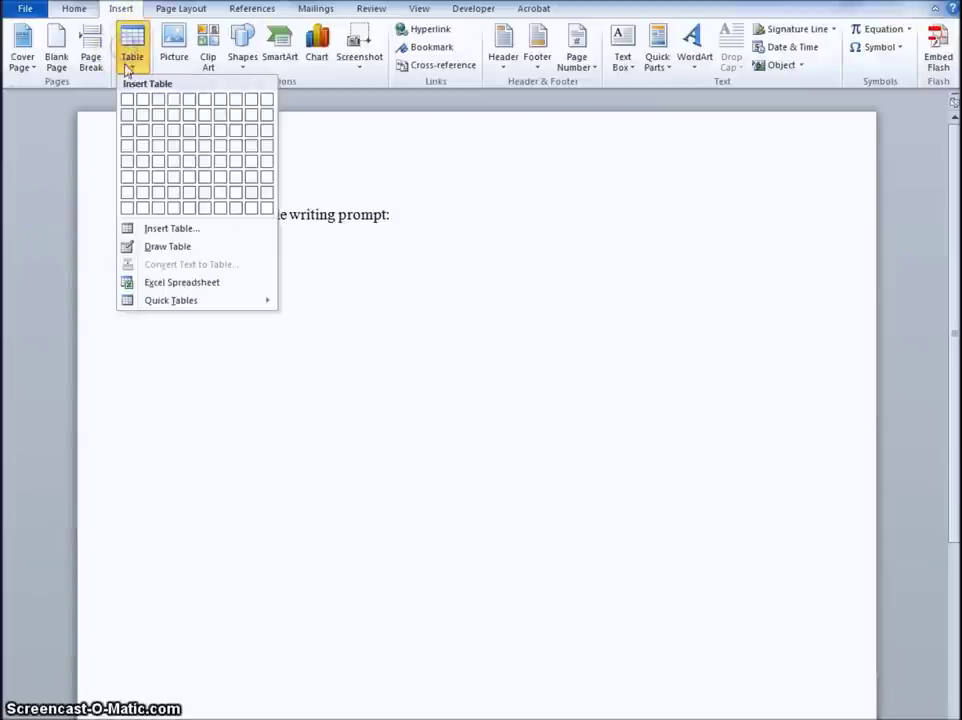
pyautogui.click(127, 118)
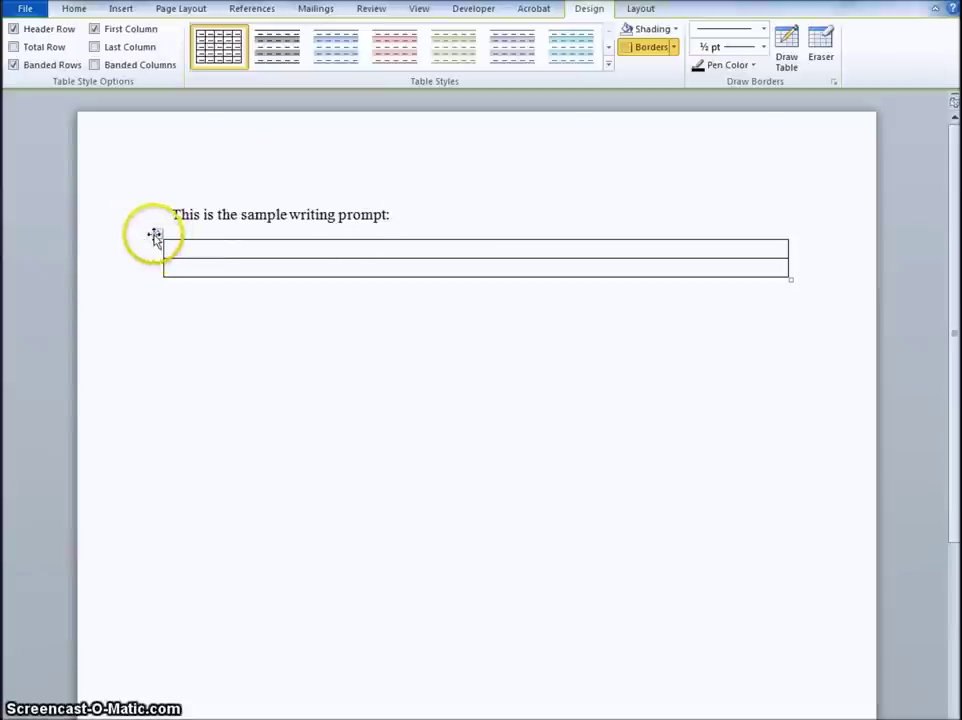
# Specify a height of .5" for all rows of the table, with the row height rule Exactly.
pyautogui.click(155, 236)
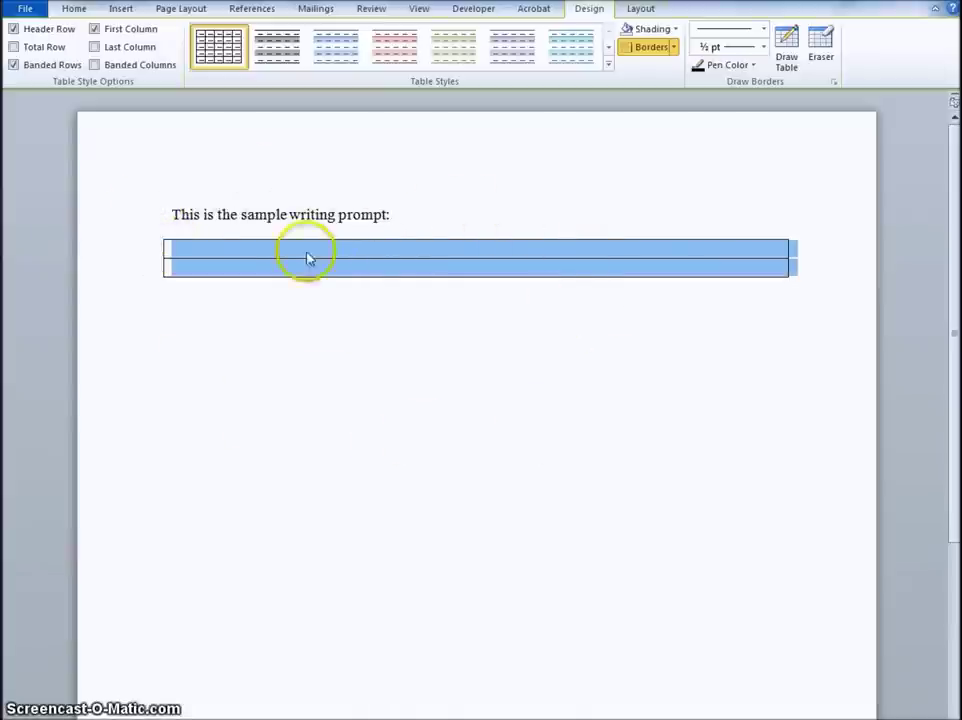
pyautogui.rightClick(159, 234)
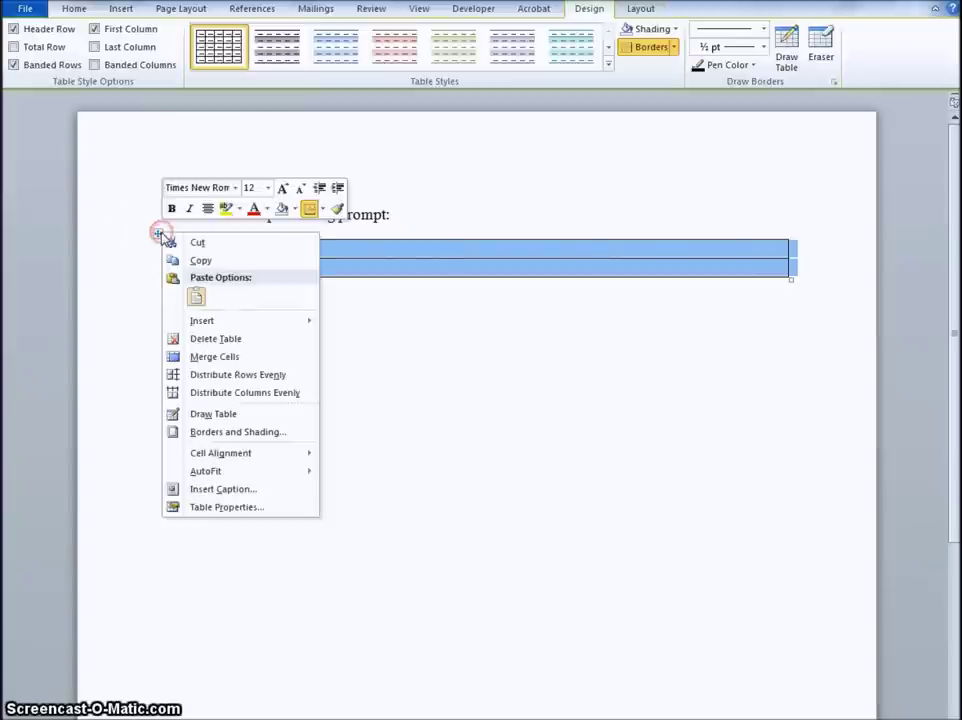
pyautogui.click(233, 507)
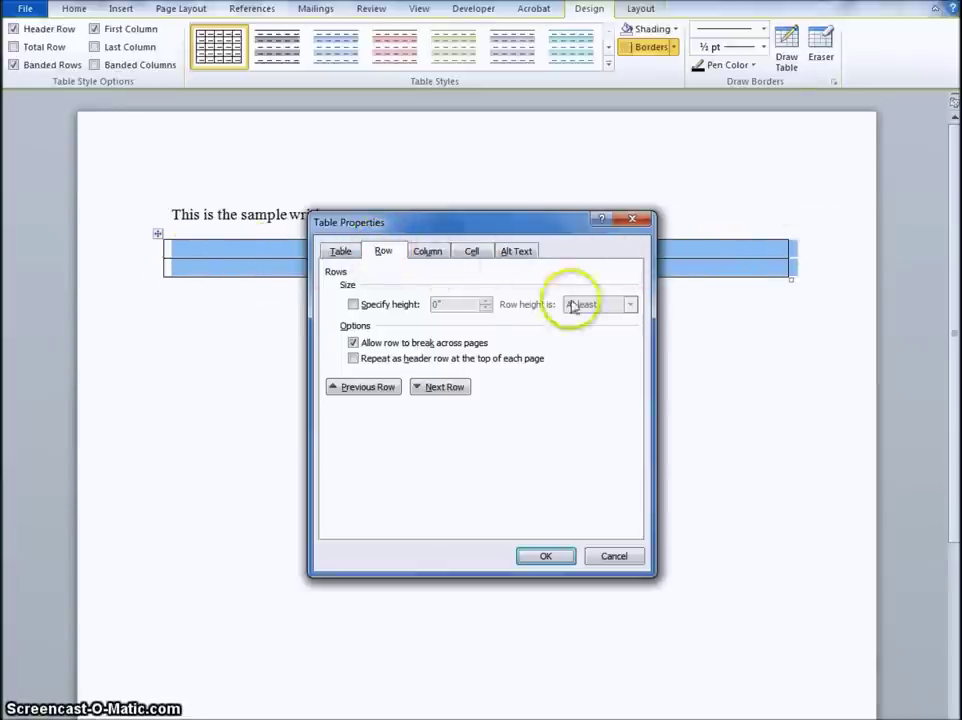
pyautogui.click(354, 304)
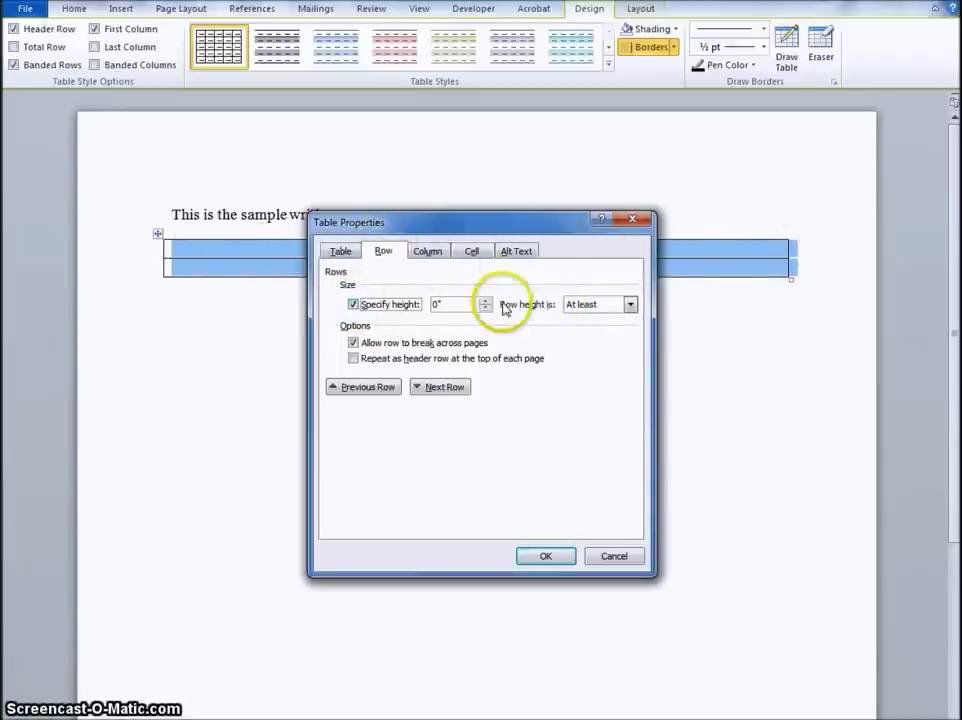
pyautogui.doubleClick(460, 305)
pyautogui.write('.5')
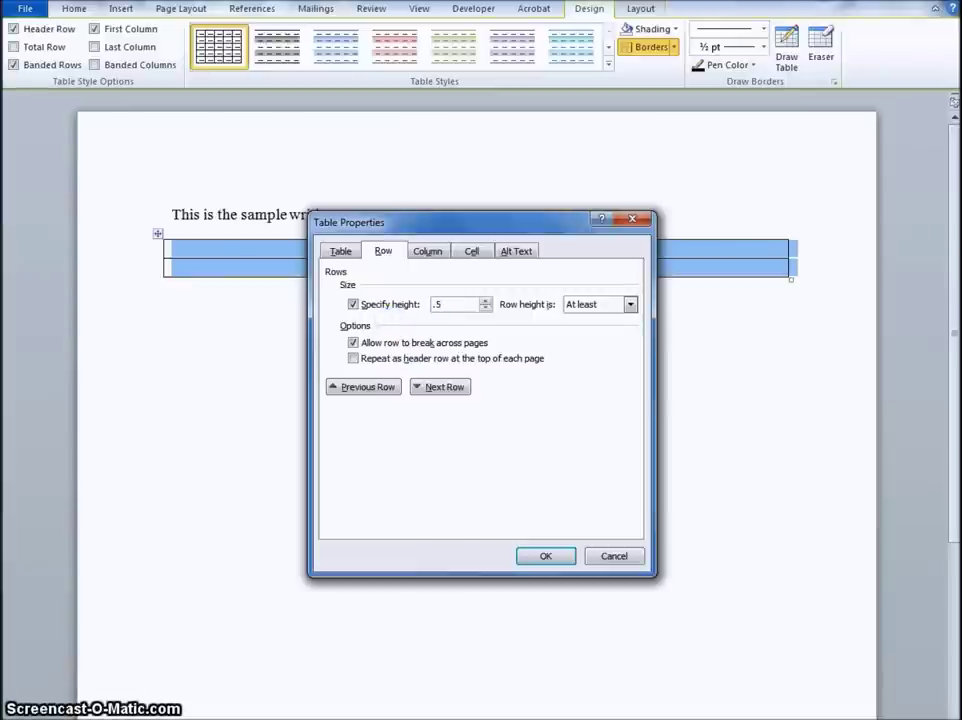
pyautogui.press('Tab')
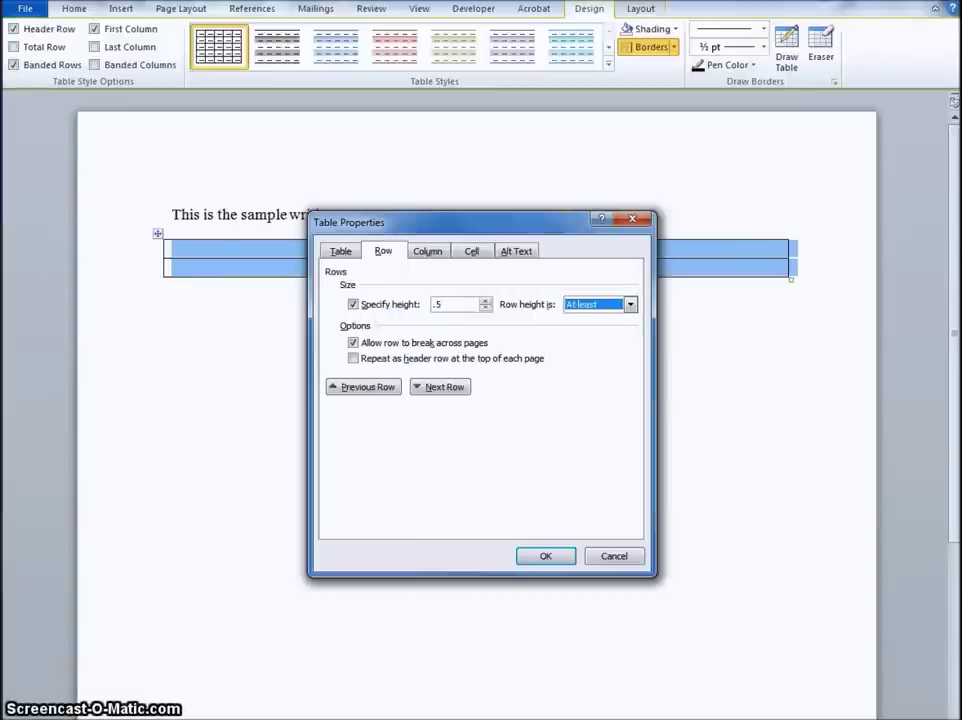
pyautogui.click(630, 304)
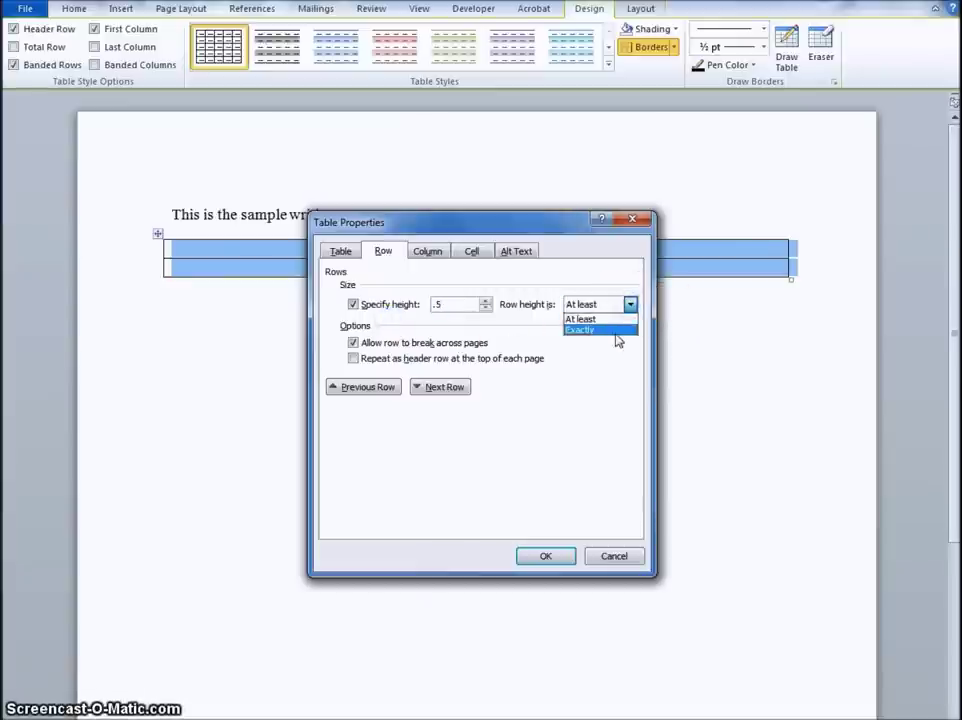
pyautogui.click(616, 331)
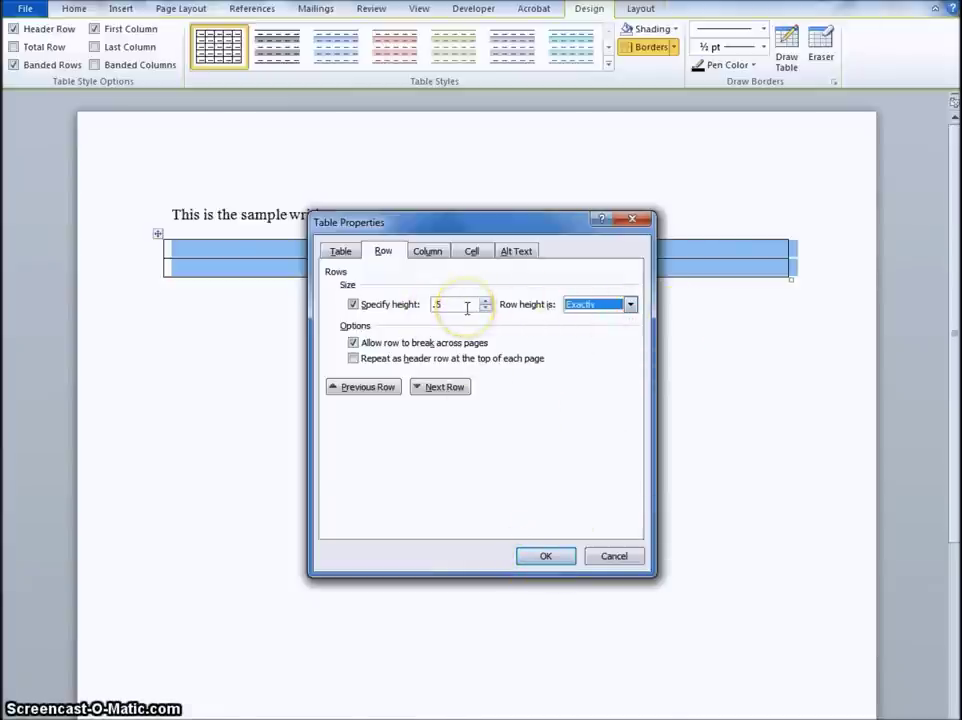
# Try the At least row height rule and return it to Exactly.
pyautogui.click(631, 305)
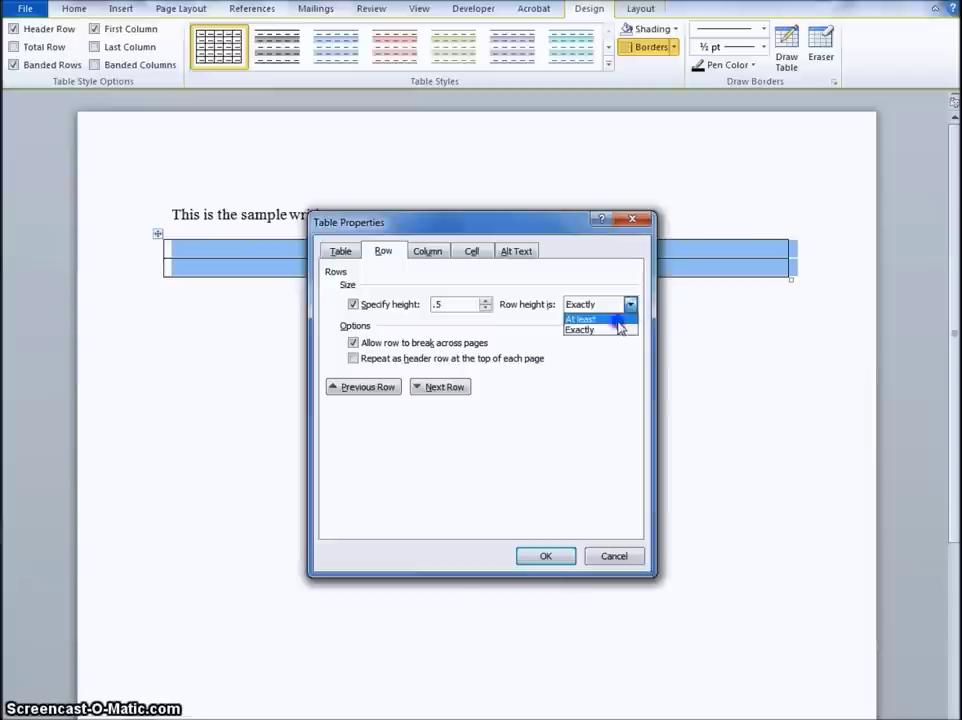
pyautogui.click(621, 319)
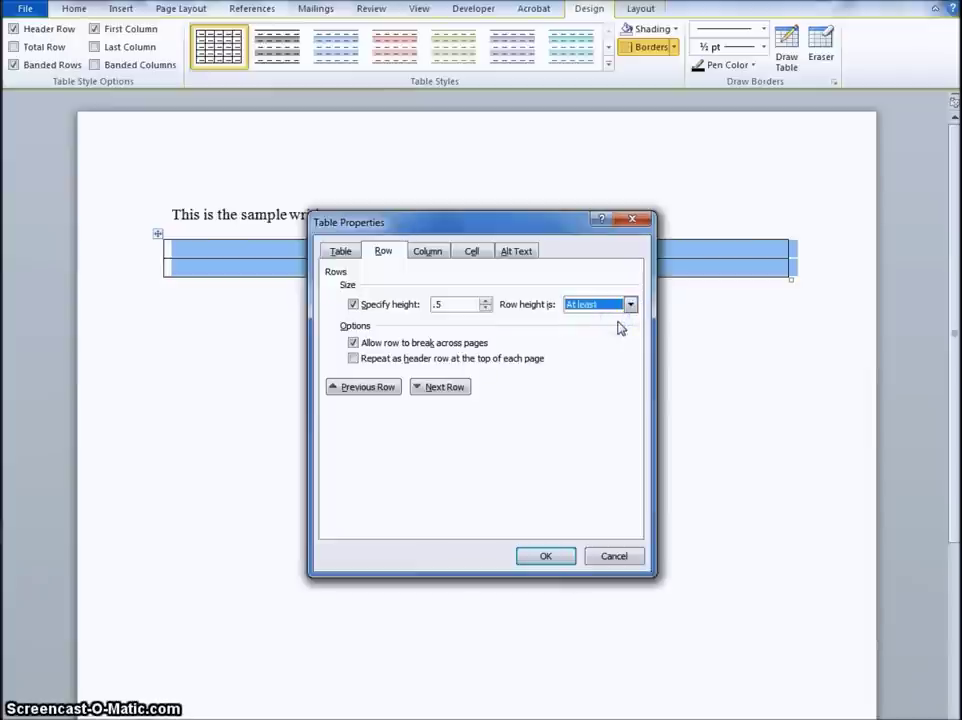
pyautogui.click(631, 306)
pyautogui.click(609, 331)
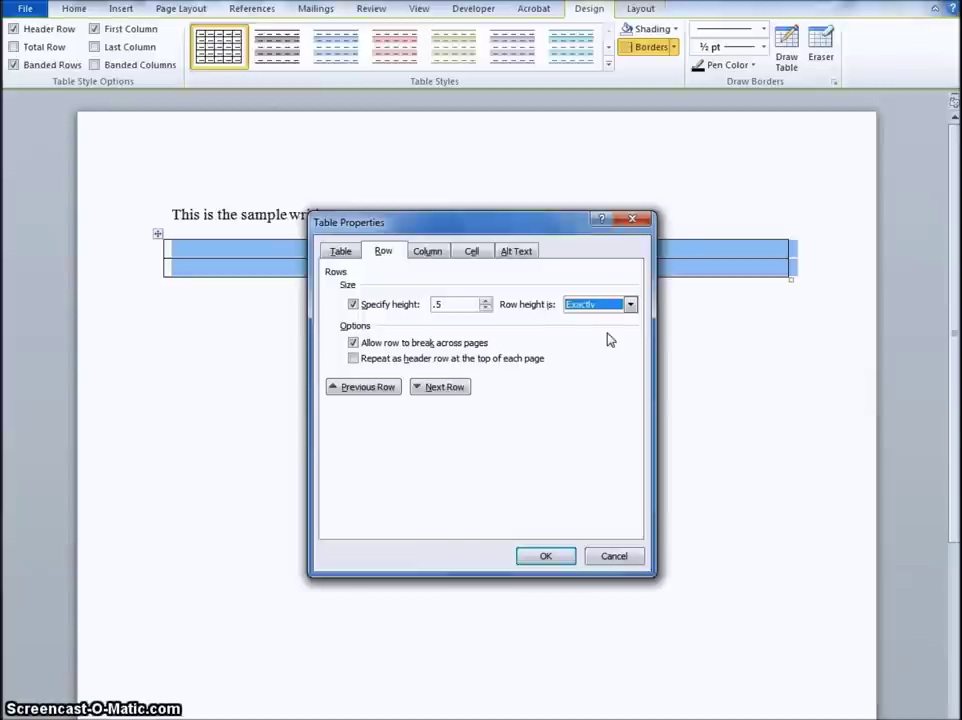
# Apply the row height settings to the table.
pyautogui.click(474, 306)
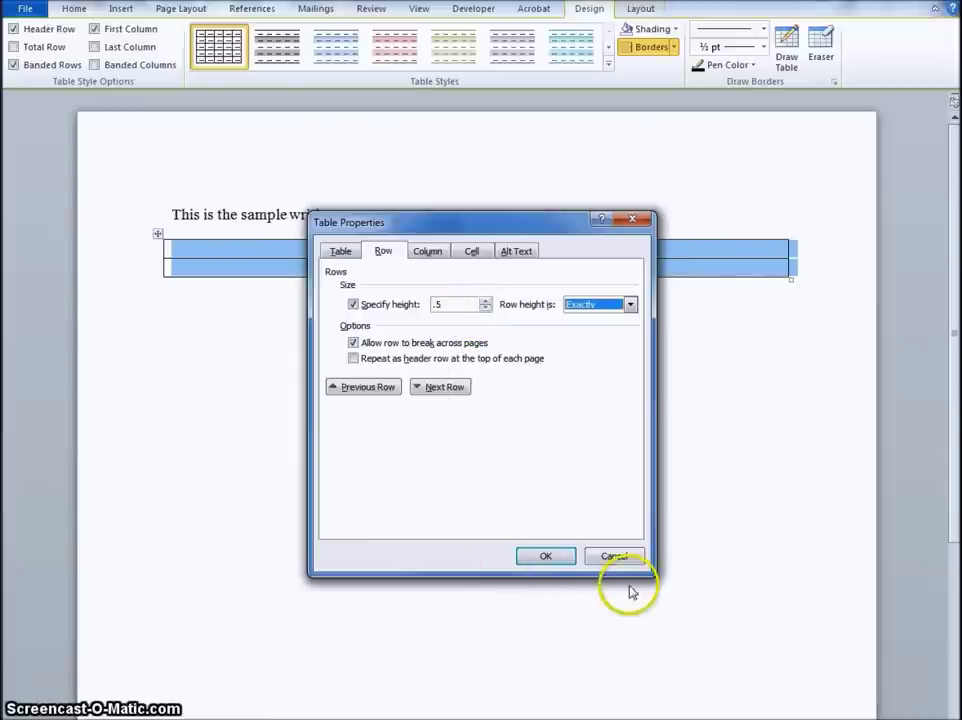
pyautogui.click(548, 556)
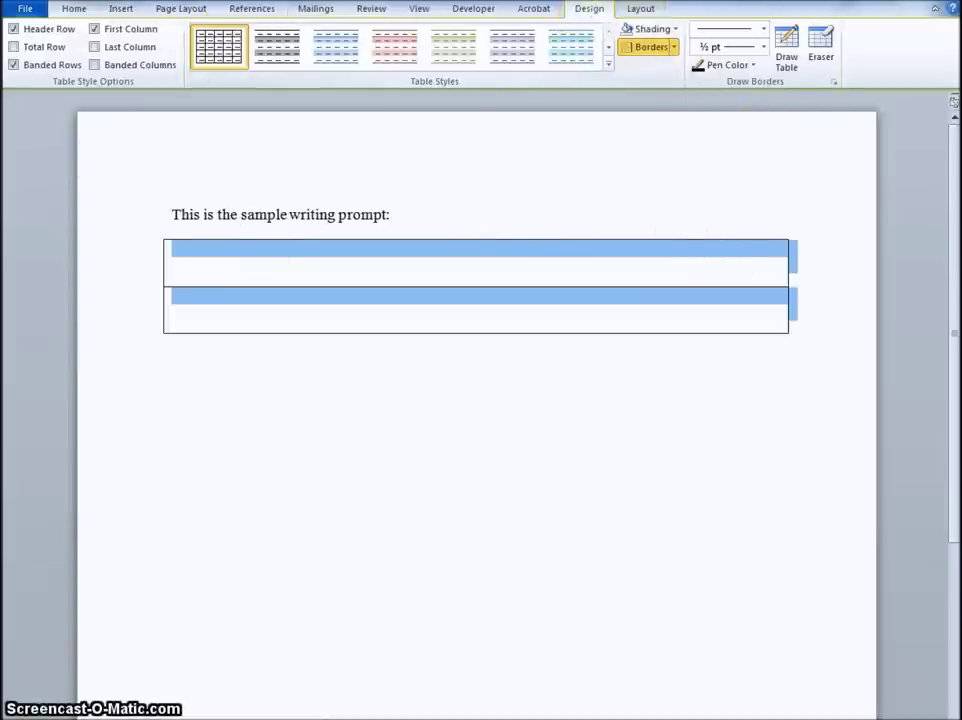
# Remove the top, left and right borders from the whole table, leaving only the horizontal writing lines.
pyautogui.click(251, 520)
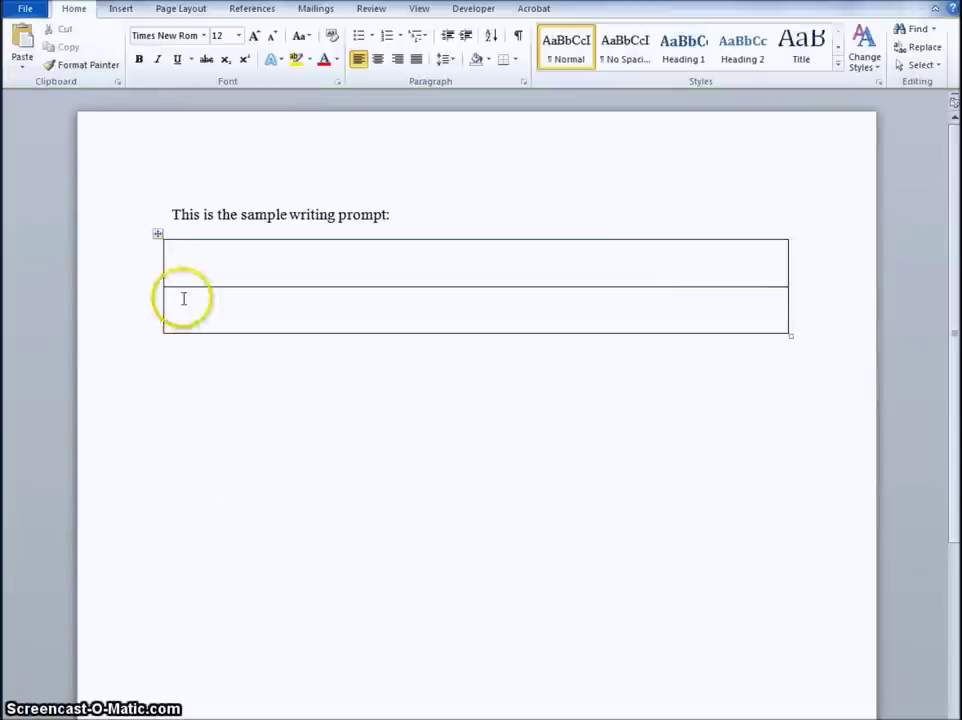
pyautogui.click(155, 235)
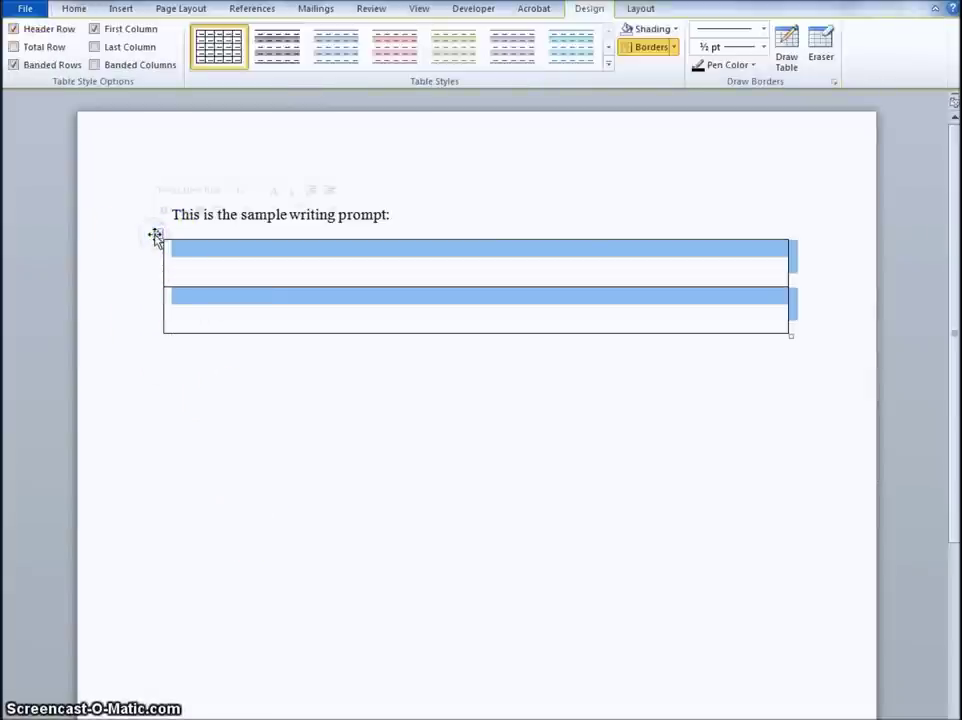
pyautogui.click(683, 88)
pyautogui.click(617, 15)
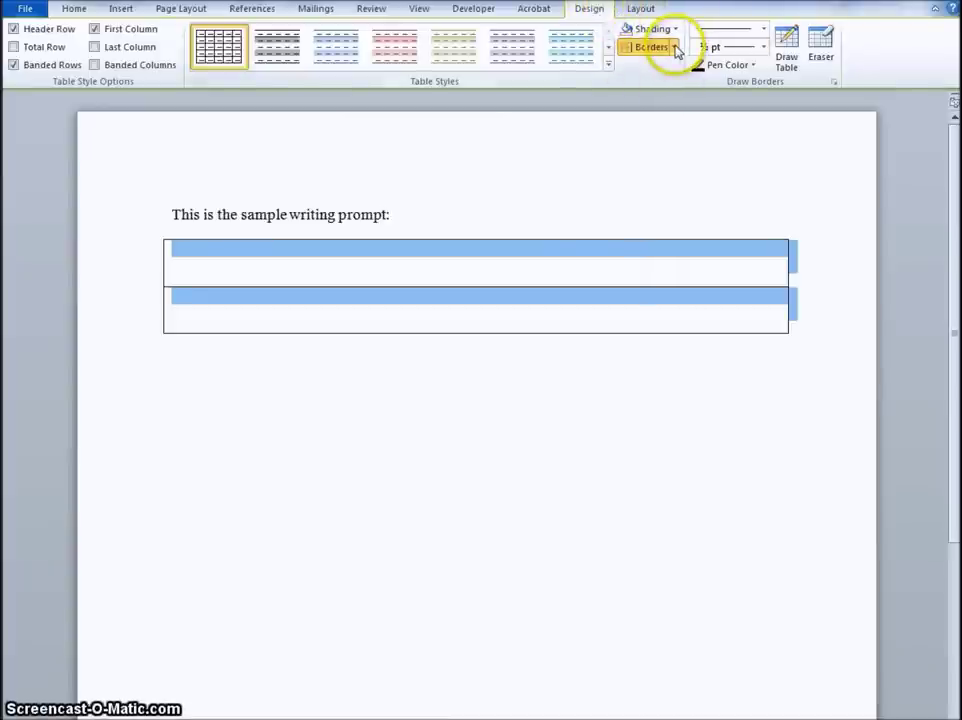
pyautogui.click(676, 48)
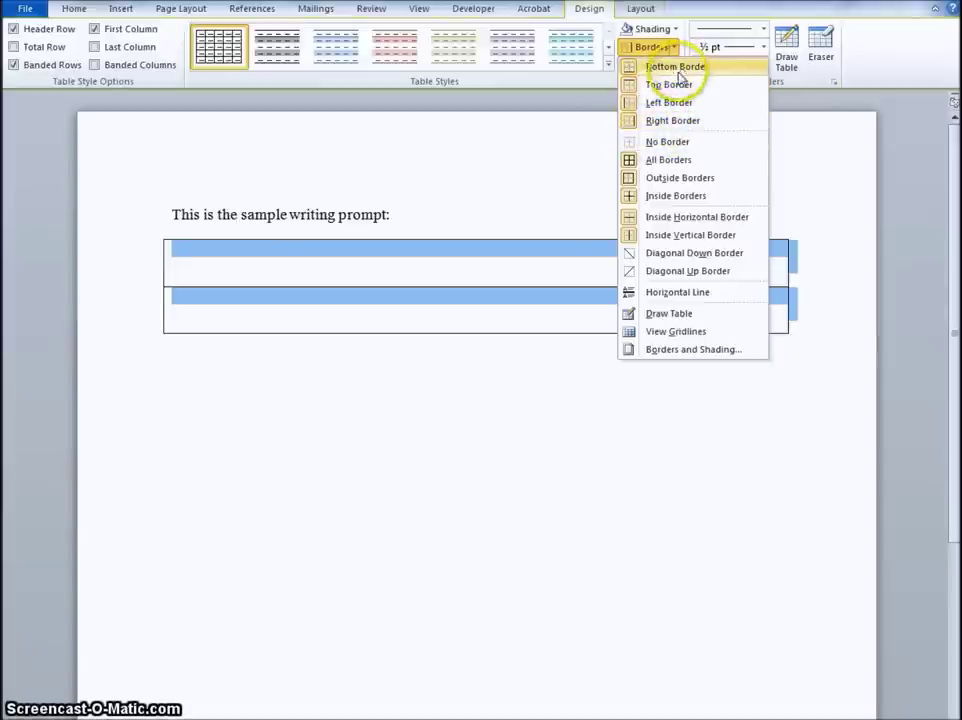
pyautogui.click(672, 86)
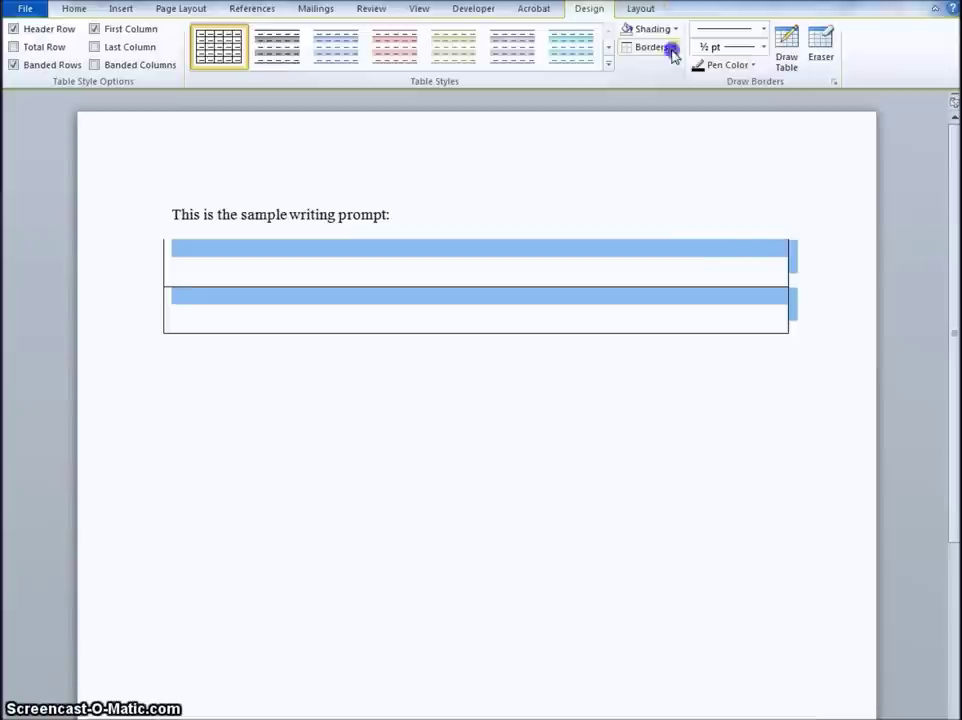
pyautogui.click(672, 47)
pyautogui.click(666, 102)
pyautogui.click(672, 47)
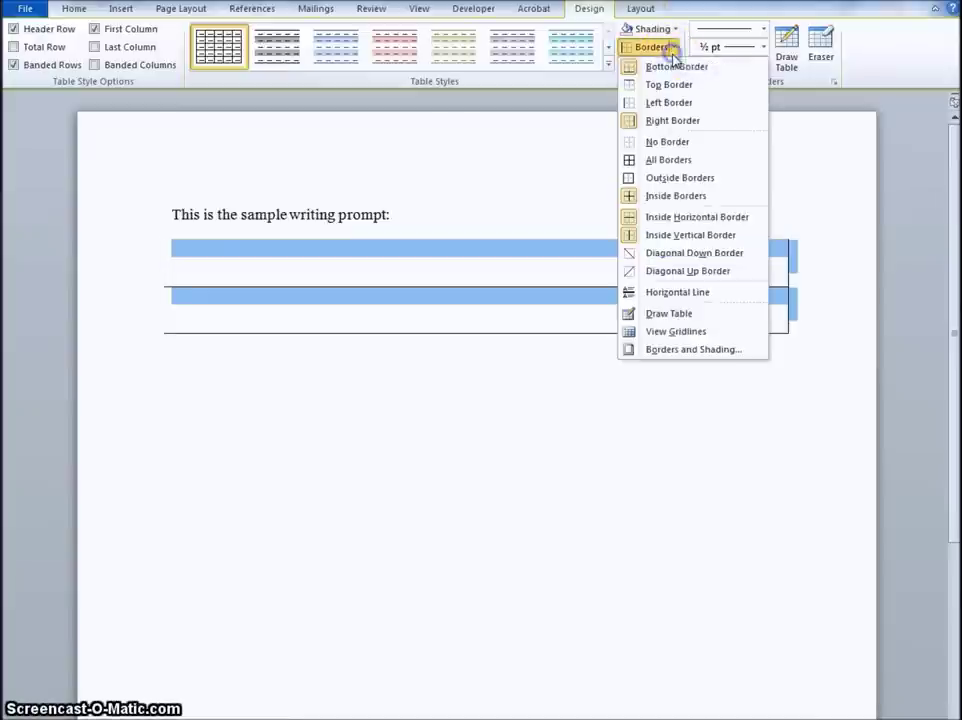
pyautogui.click(676, 121)
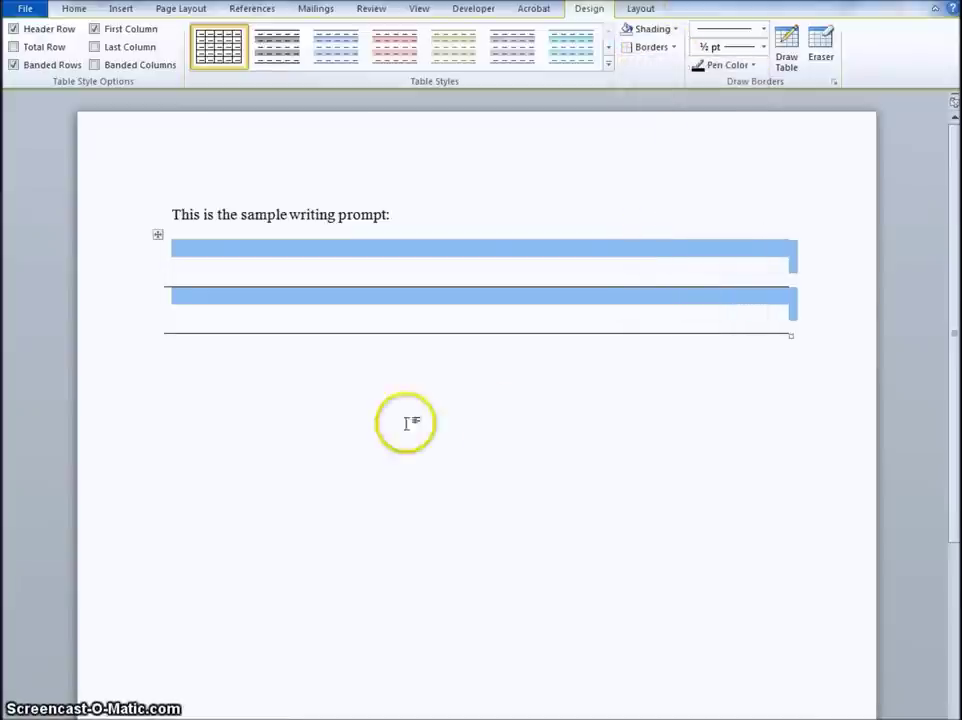
pyautogui.click(352, 413)
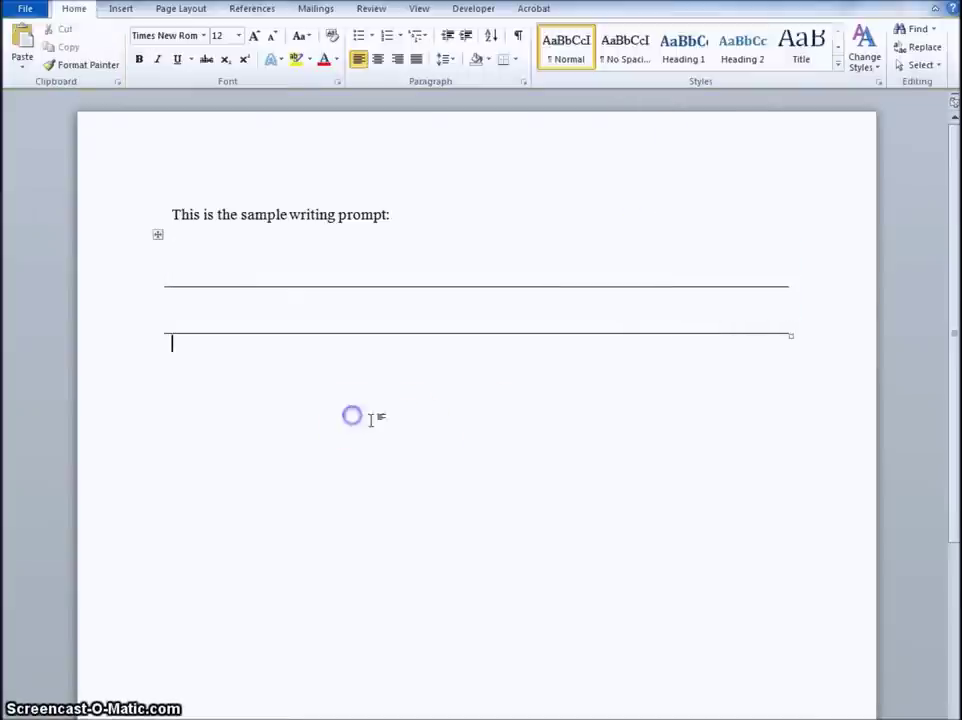
# Add two more rows at the end of the table as extra writing lines.
pyautogui.click(349, 221)
pyautogui.click(412, 293)
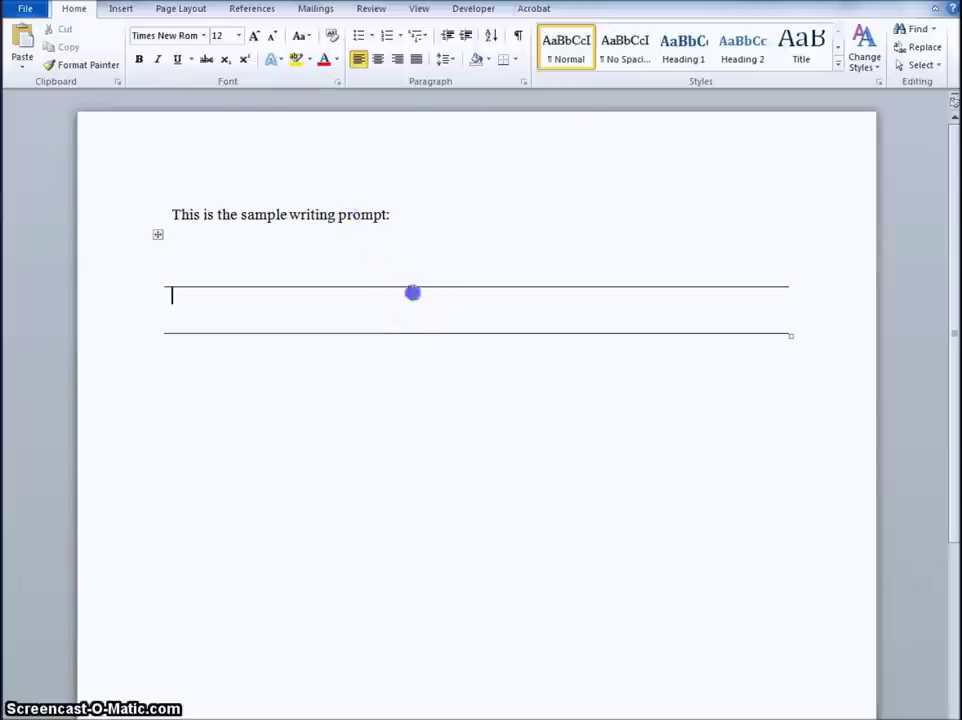
pyautogui.click(563, 313)
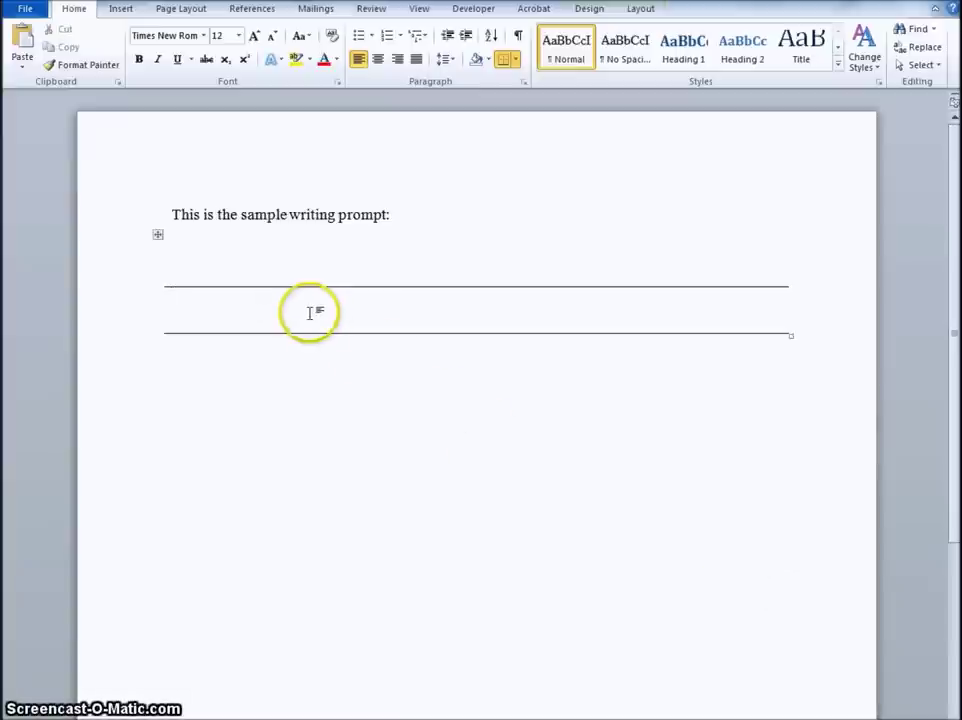
pyautogui.press('Tab')
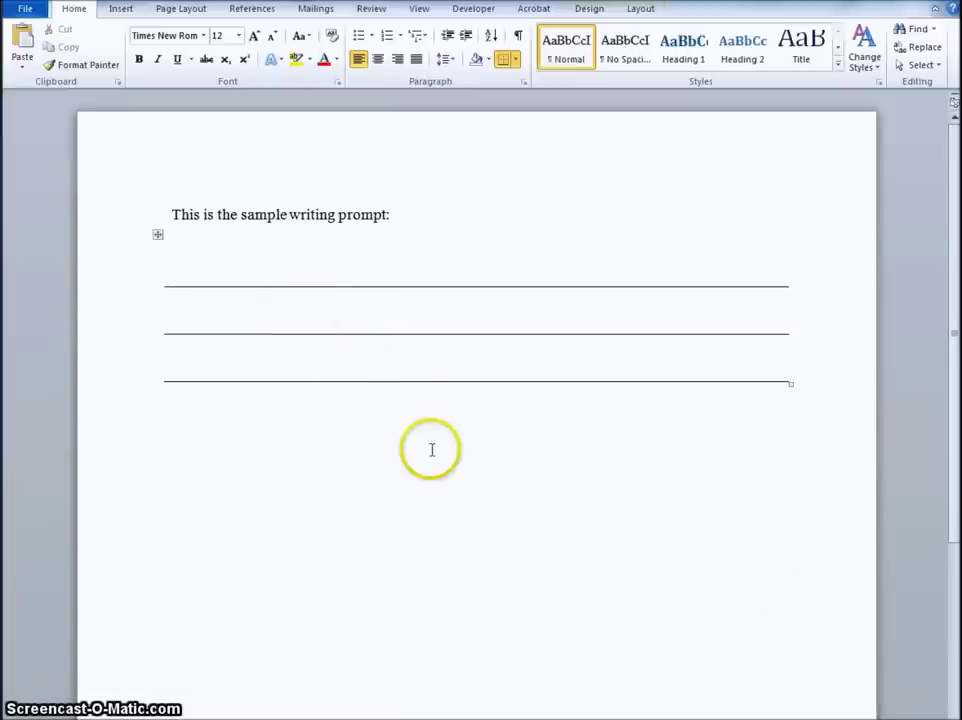
pyautogui.press('Tab')
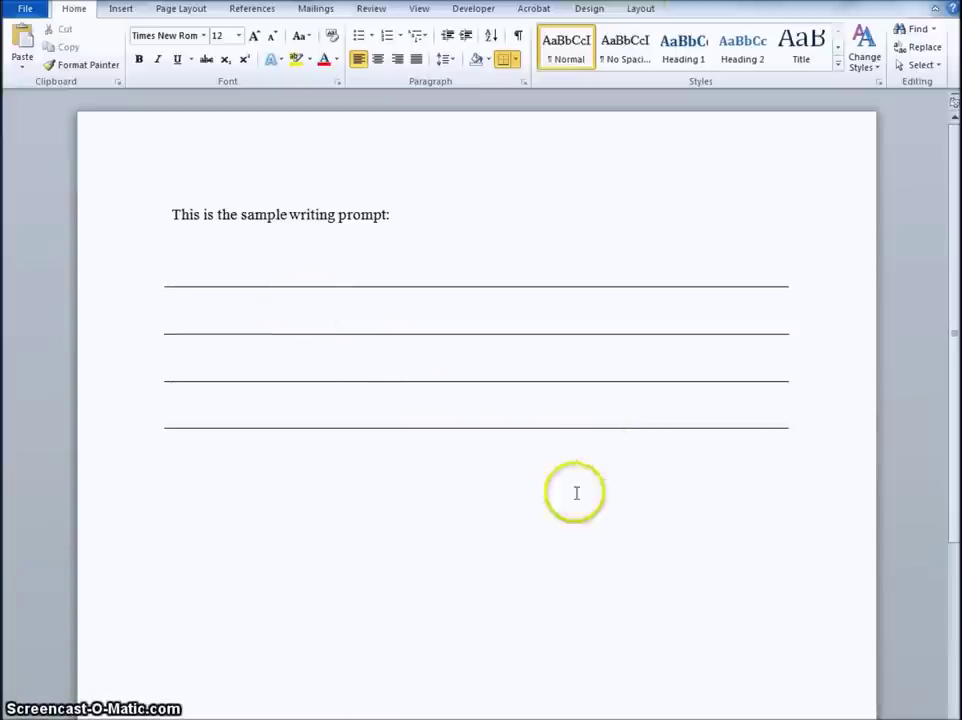
# Add the text "Start a new writing prompt:" below the writing lines, leaving a blank line above it and an empty paragraph after it.
pyautogui.click(332, 579)
pyautogui.click(313, 391)
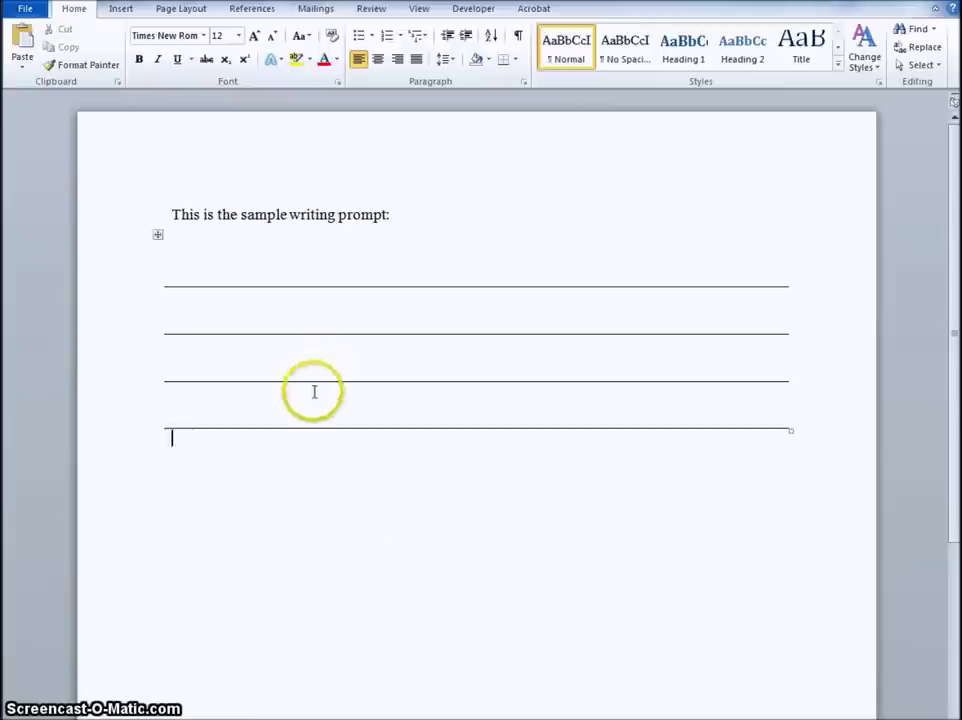
pyautogui.click(266, 485)
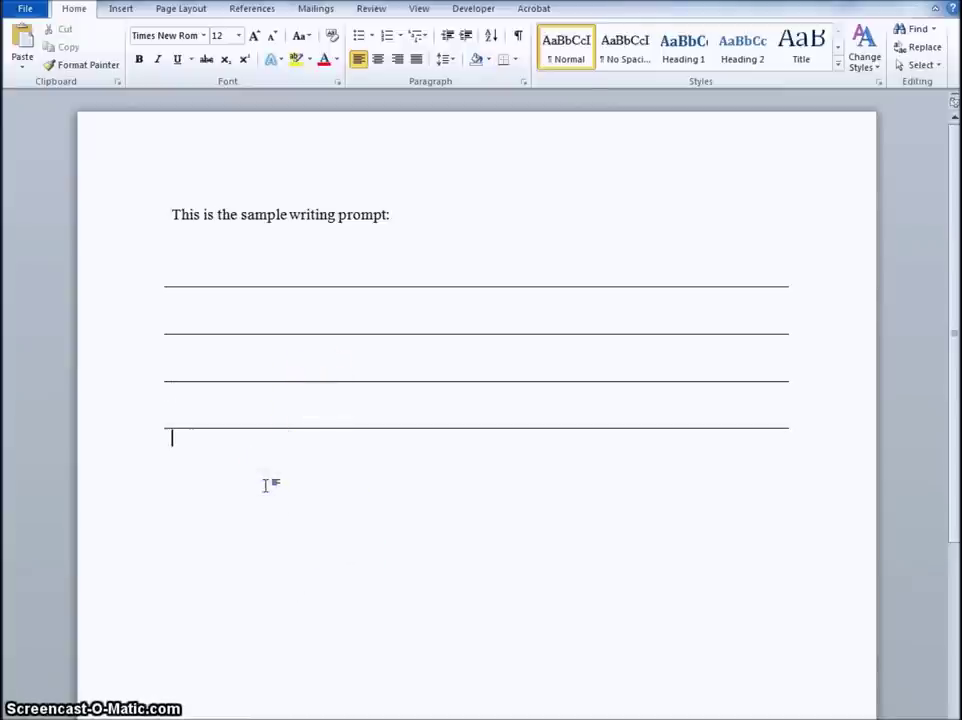
pyautogui.write('Sta')
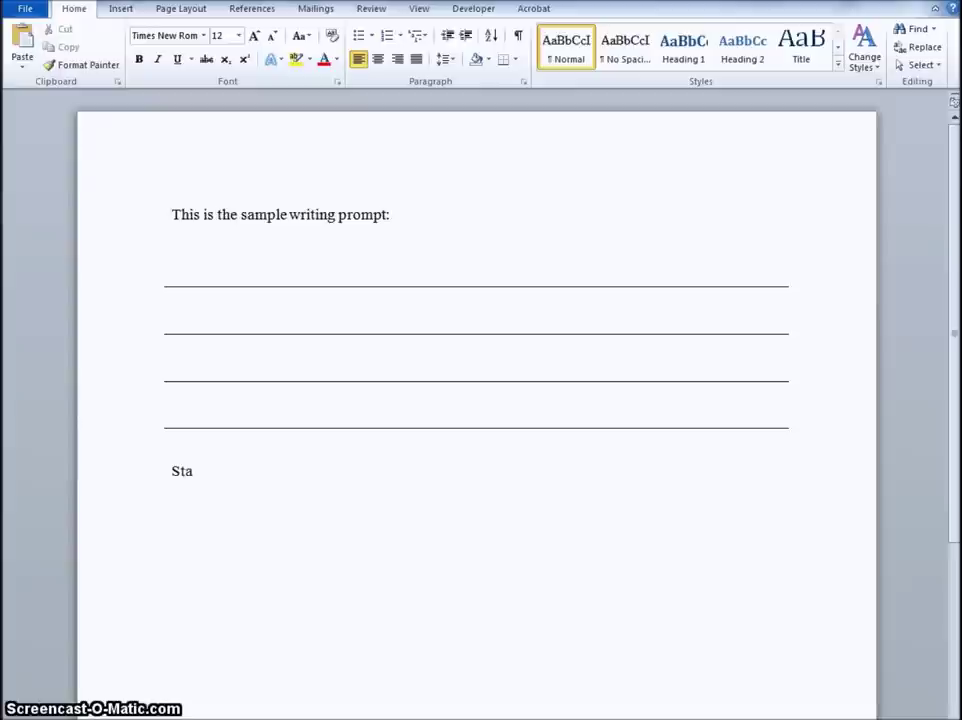
pyautogui.write('rt a mnew wriot')
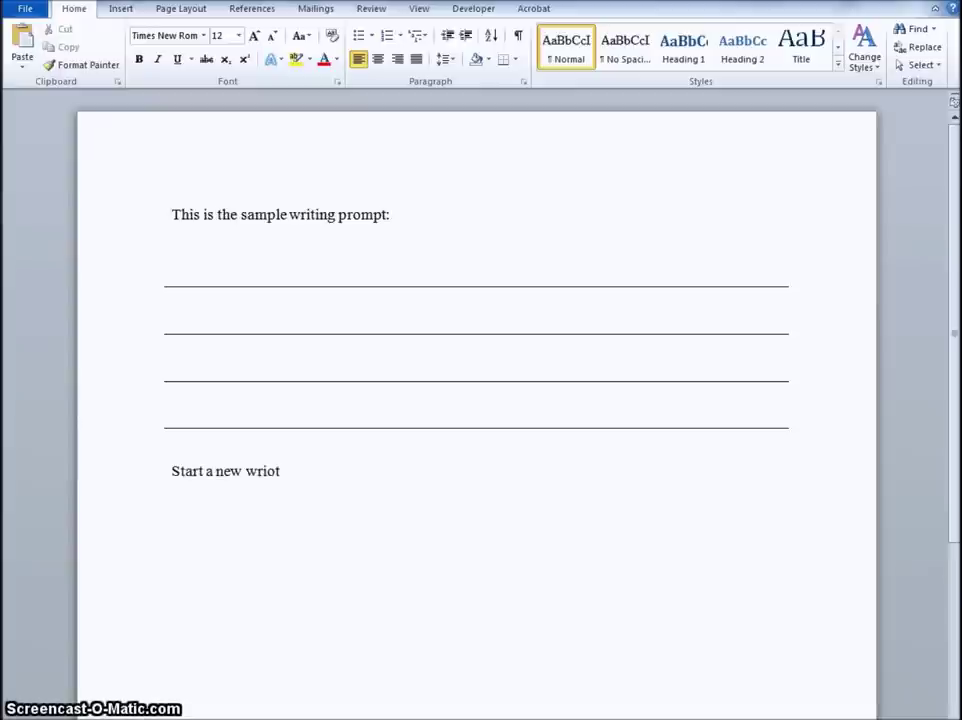
pyautogui.press('BackSpace')
pyautogui.press('BackSpace')
pyautogui.write('ting prompt:')
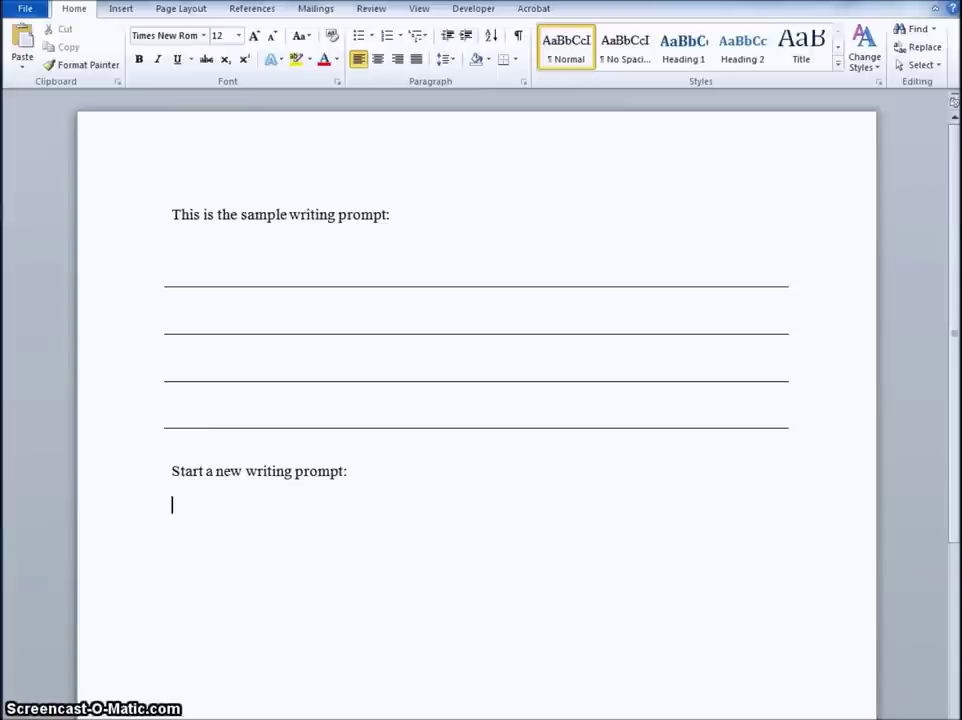
# Copy the whole writing-lines table and paste it below the "Start a new writing prompt:" text.
pyautogui.scroll(-2, 476, 400)
pyautogui.scroll(1, 476, 400)
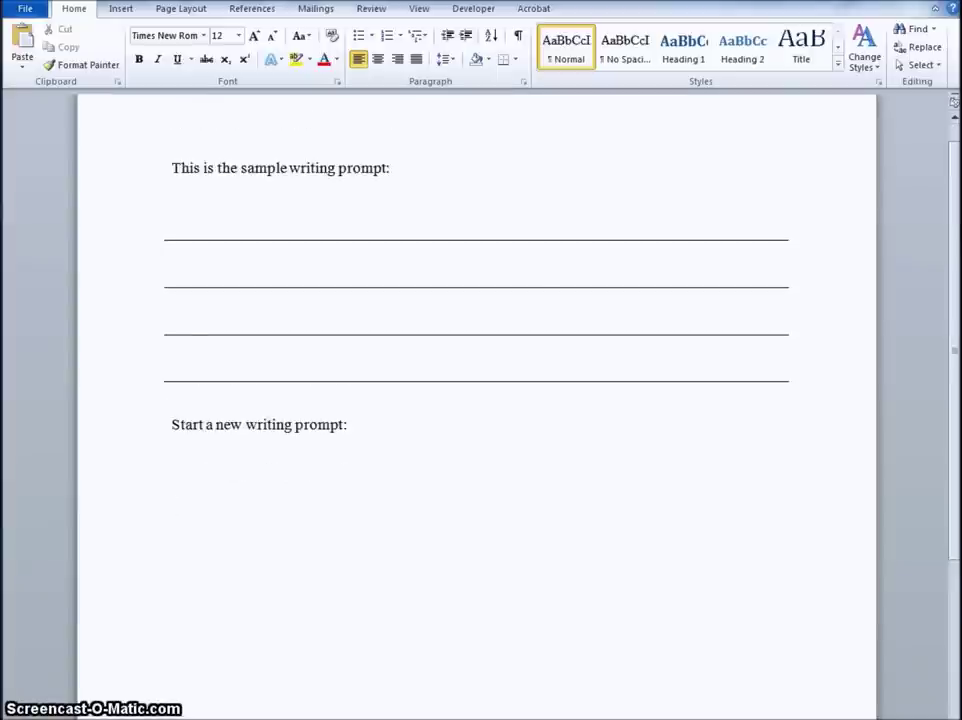
pyautogui.click(193, 273)
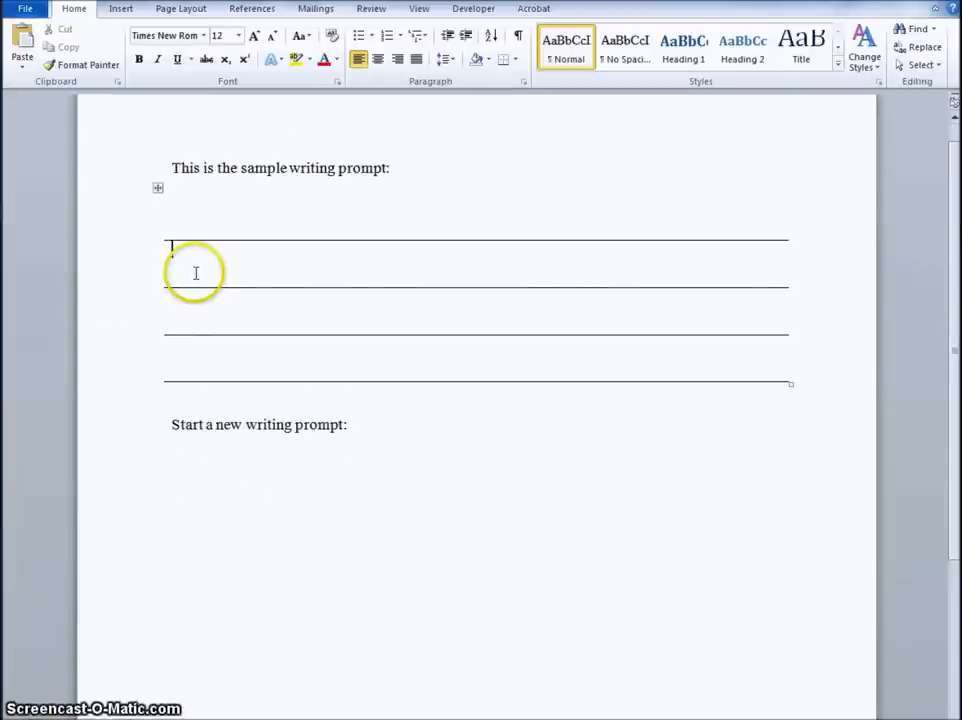
pyautogui.click(157, 187)
pyautogui.rightClick(157, 188)
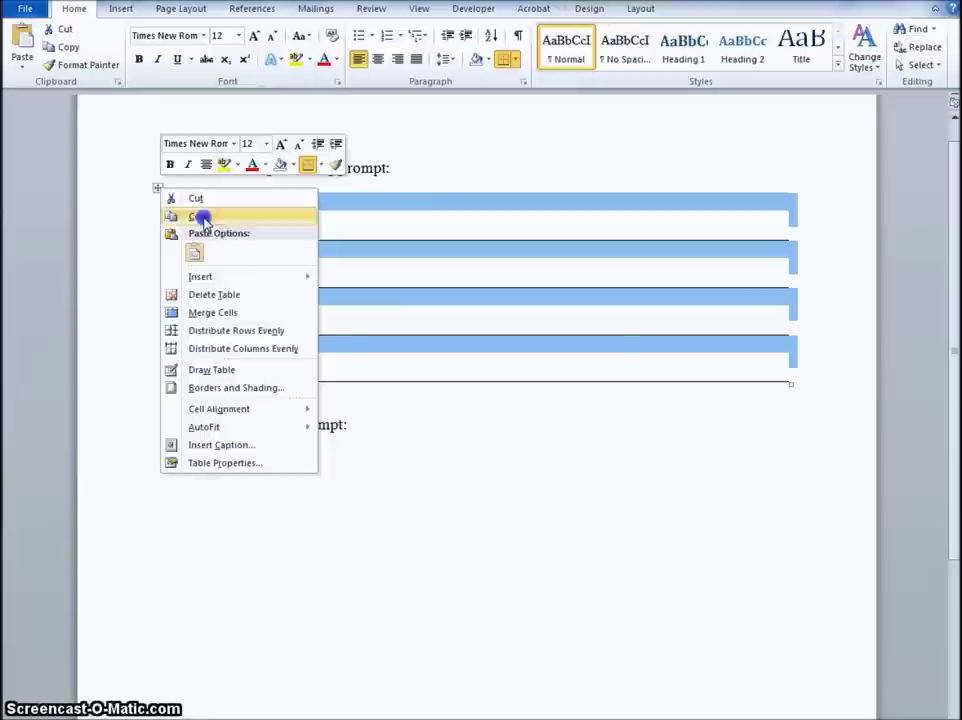
pyautogui.click(200, 216)
pyautogui.click(200, 500)
pyautogui.rightClick(200, 505)
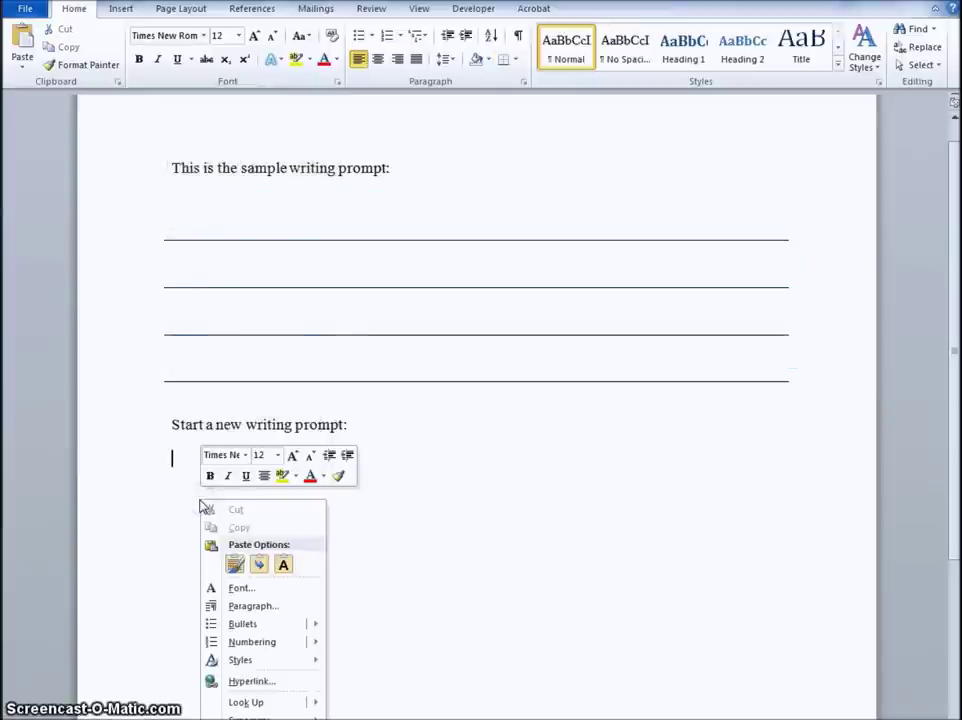
pyautogui.click(236, 566)
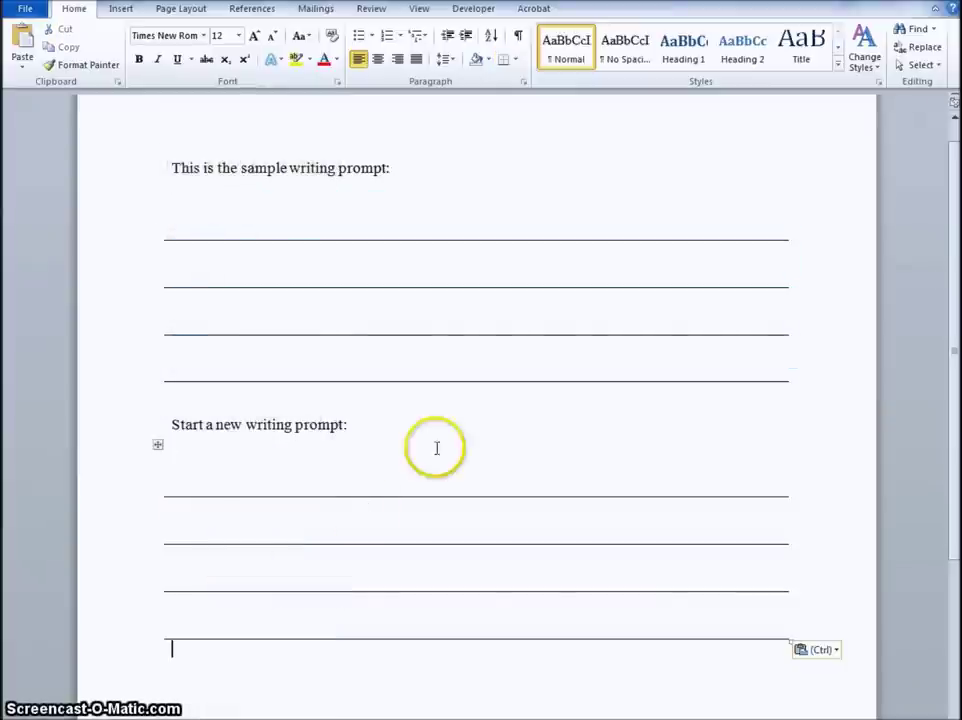
# Look over the finished worksheet, checking both prompts and the spacing of their writing lines.
pyautogui.scroll(-3, 731, 409)
pyautogui.scroll(3, 731, 409)
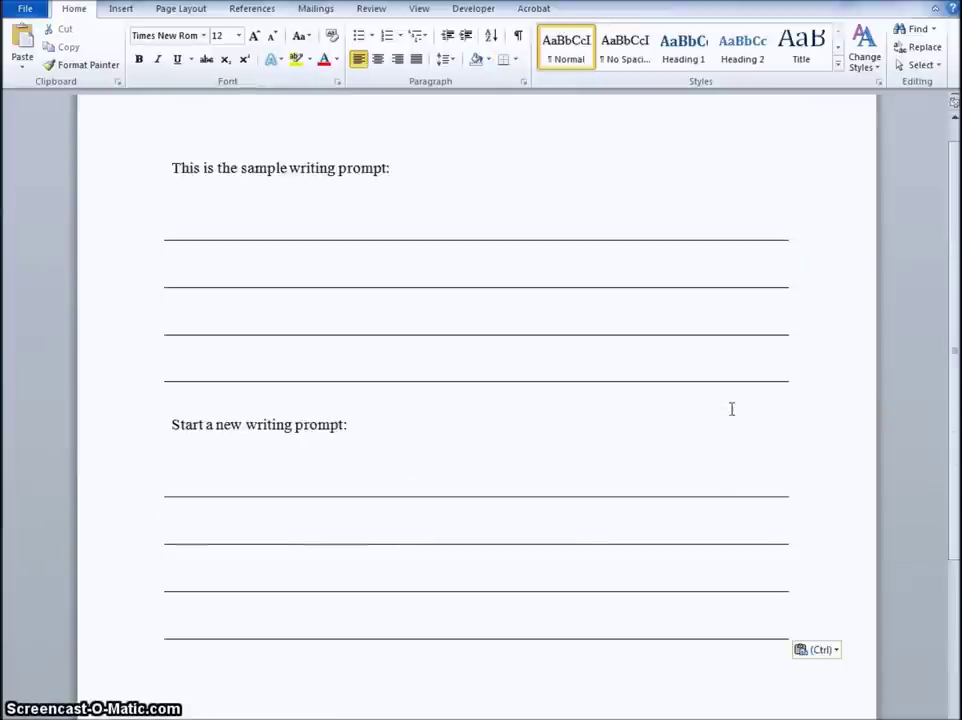
pyautogui.click(344, 389)
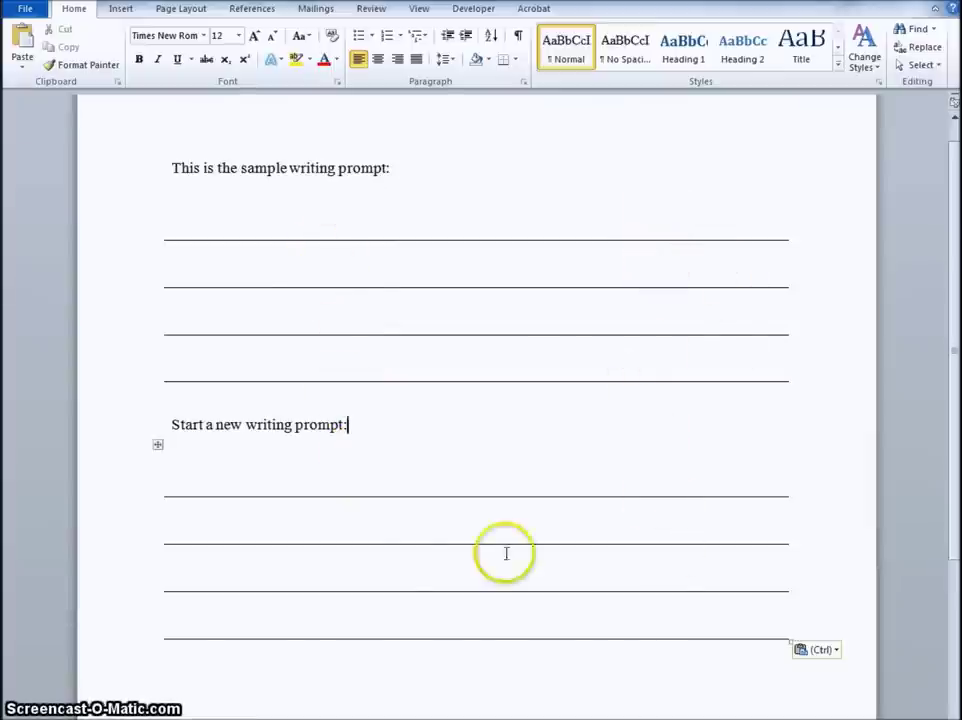
pyautogui.scroll(-2, 487, 377)
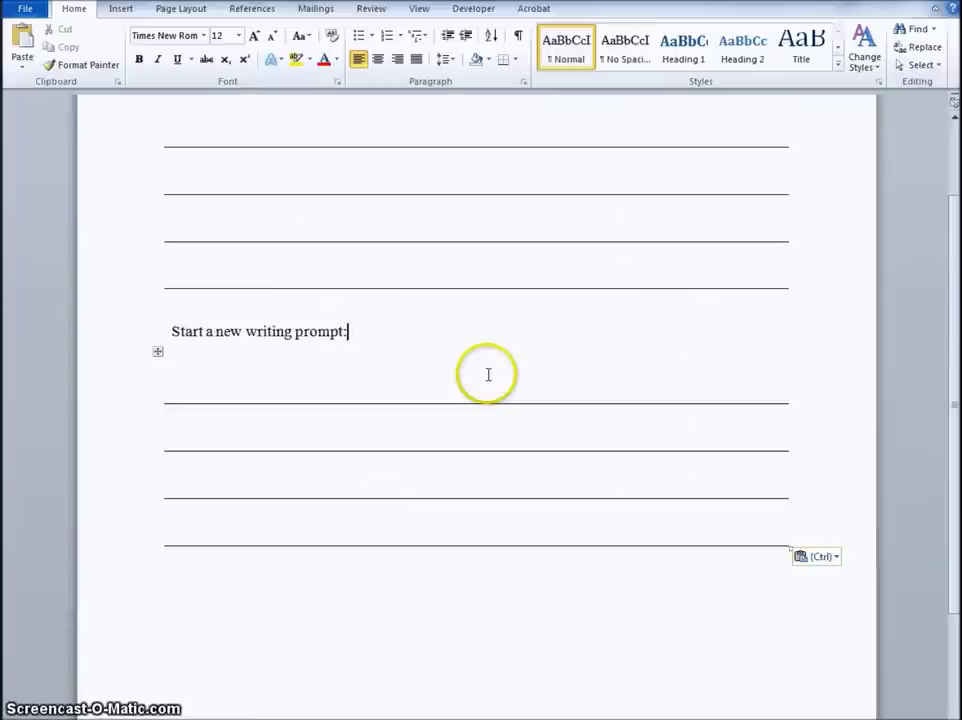
pyautogui.scroll(2, 487, 377)
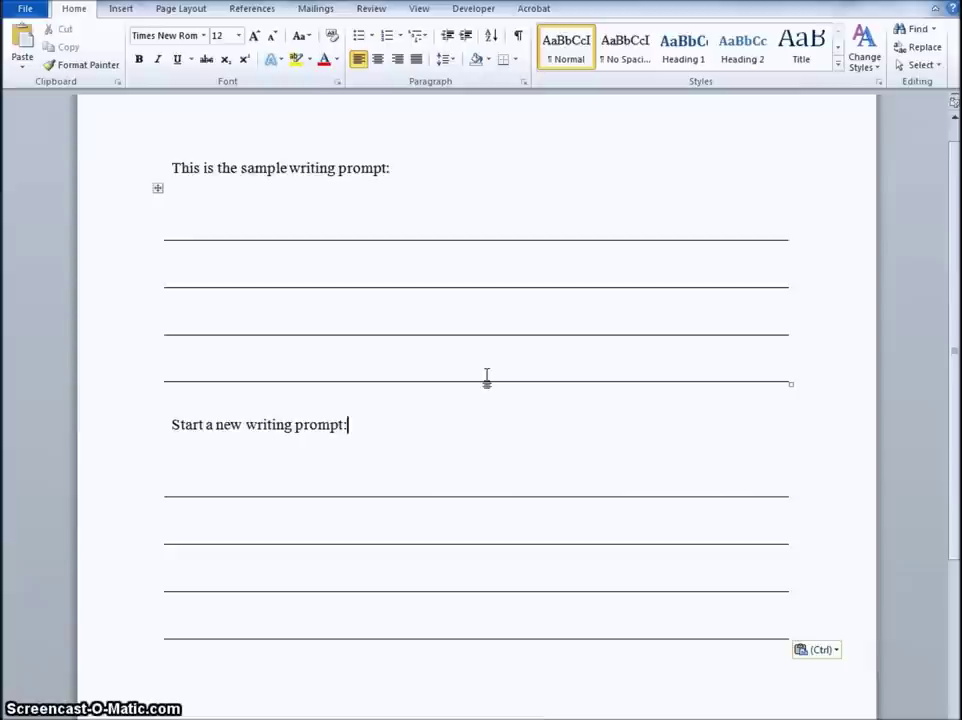
pyautogui.scroll(1, 487, 377)
pyautogui.scroll(-2, 487, 377)
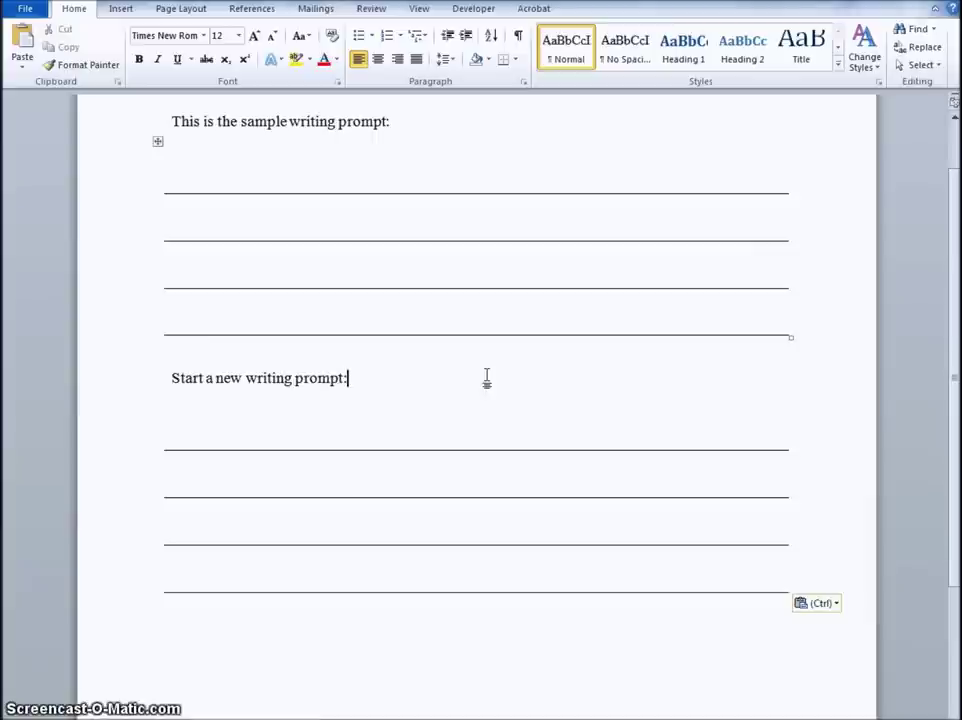
pyautogui.scroll(2, 487, 377)
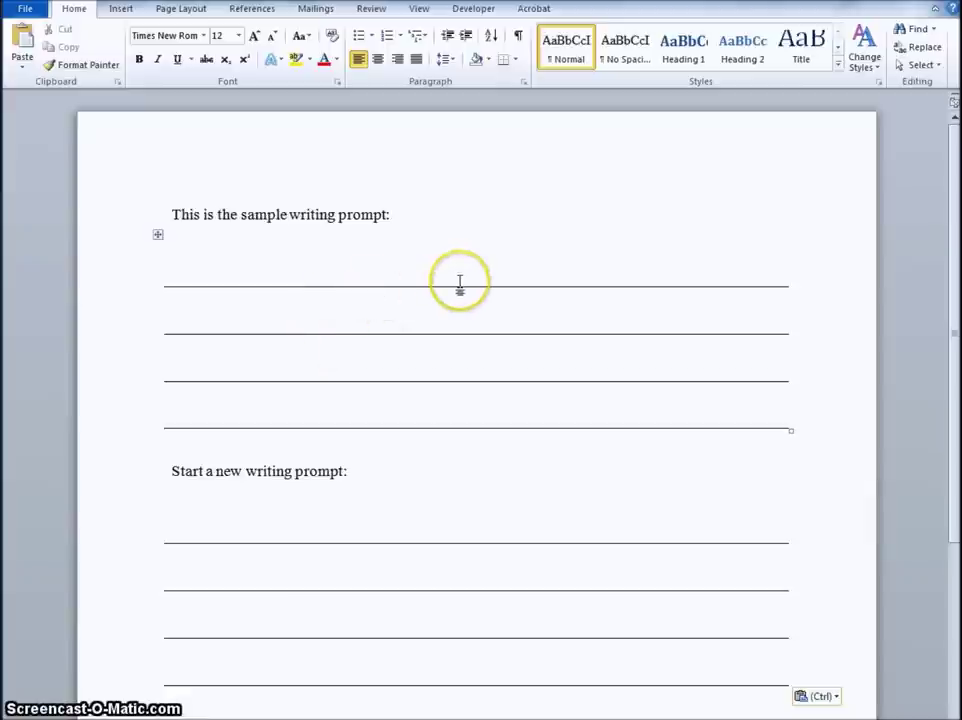
pyautogui.click(687, 487)
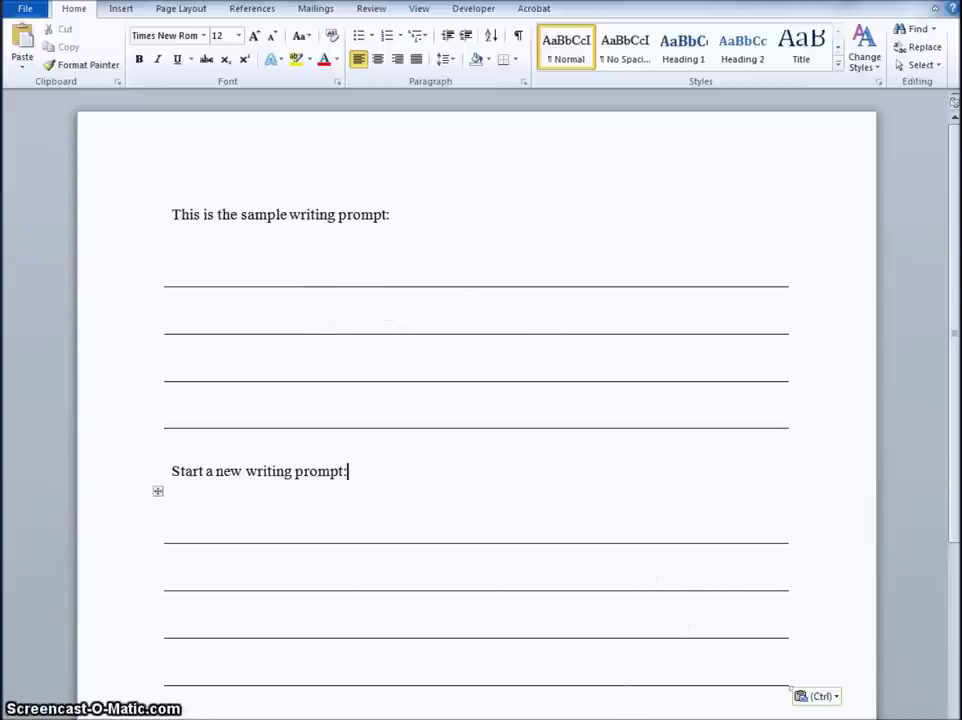